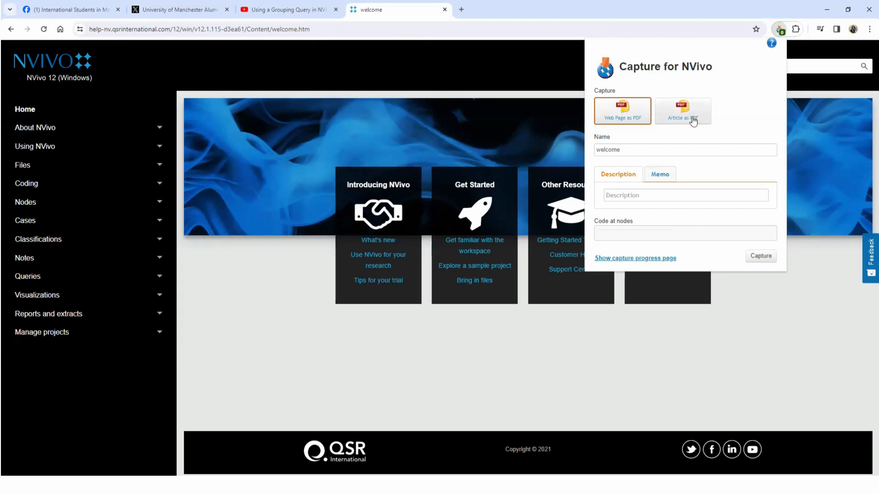
Name the web page PDF capture "welcome NCapture" and give it the description "NCapture".
click(626, 150)
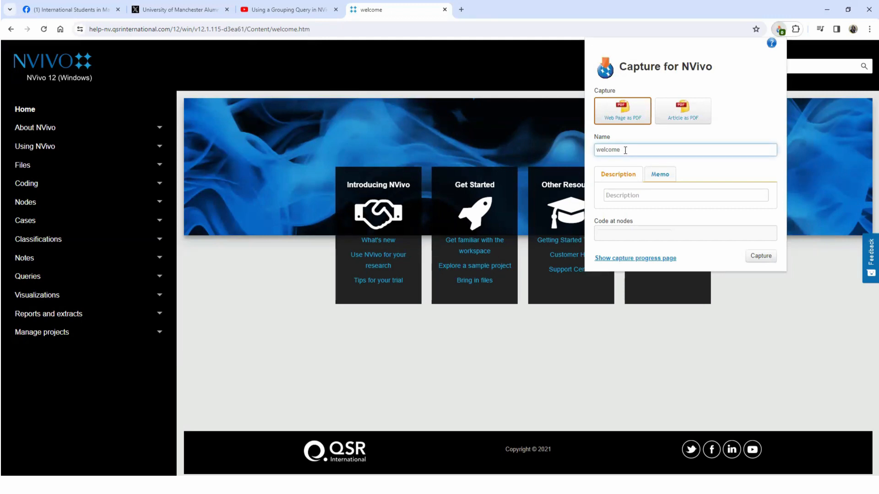
text(NCVapture)
key(BackSpace)
drag(650, 147, 624, 150)
key(ctrl+c)
click(629, 192)
key(ctrl+v)
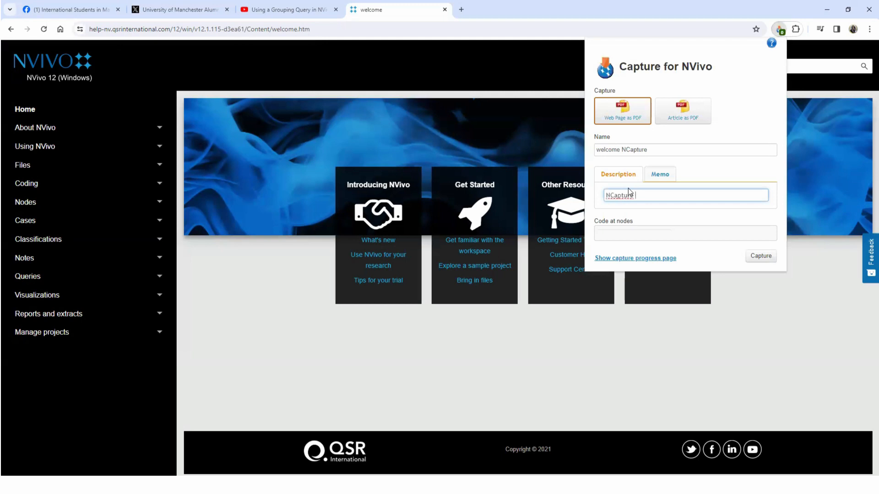
Code the web page capture at the node NCapture and capture the page.
click(620, 231)
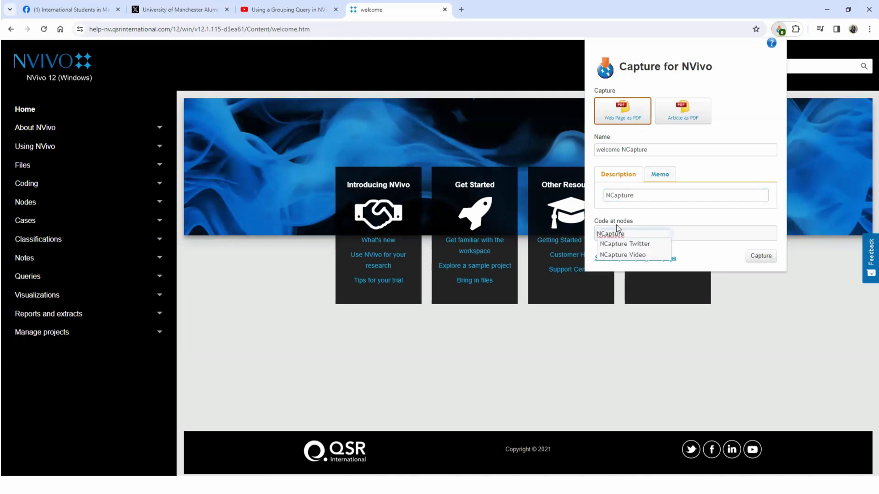
key(Return)
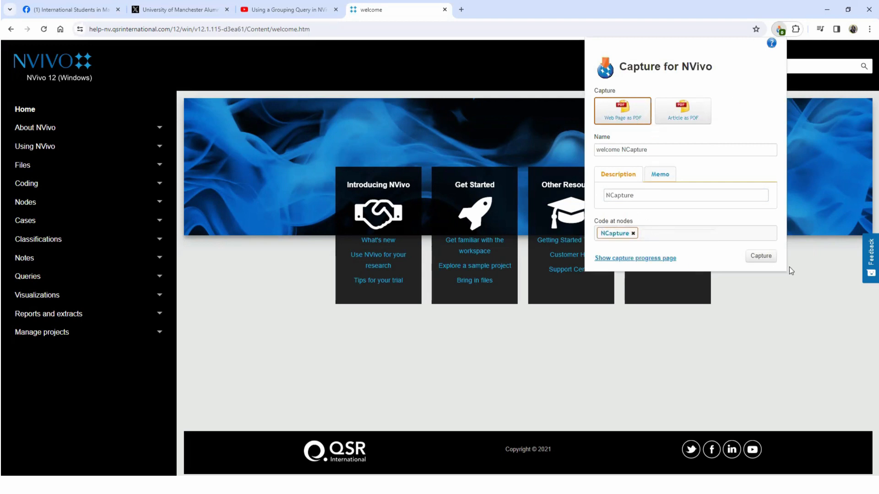
click(761, 256)
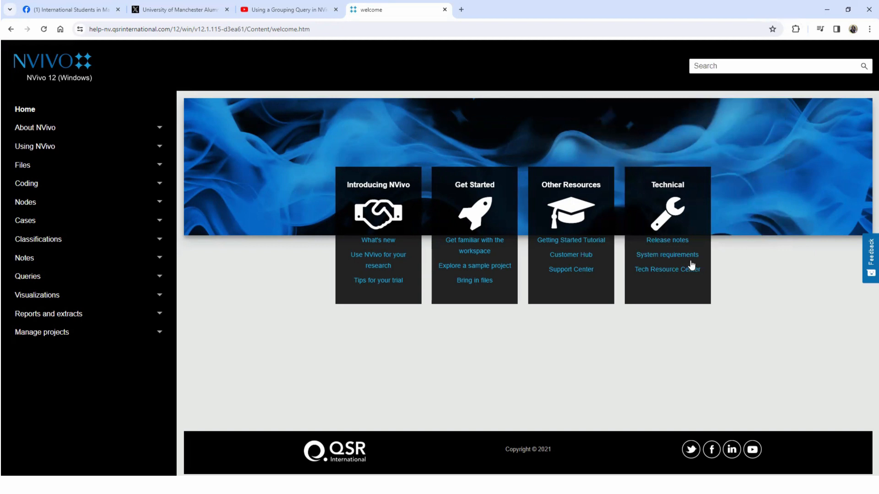
Try to set up an article PDF capture of the welcome page with "NCapture 2" as both description and node.
click(677, 257)
click(779, 29)
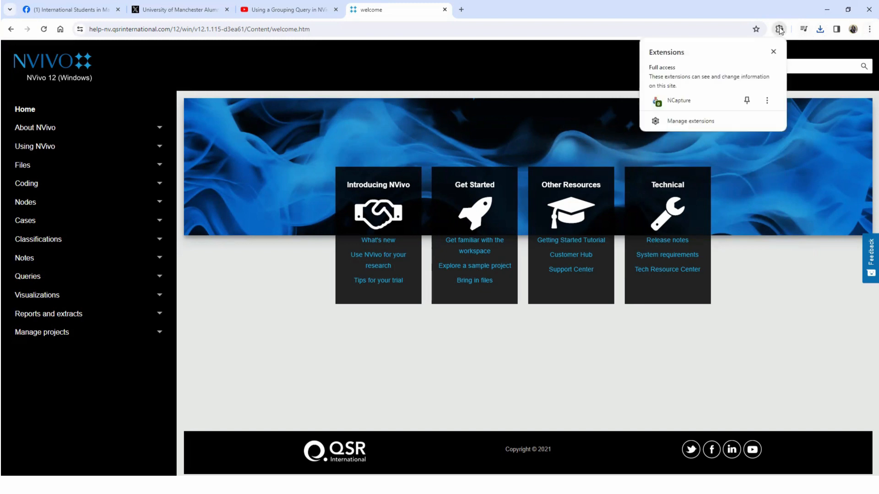
click(696, 102)
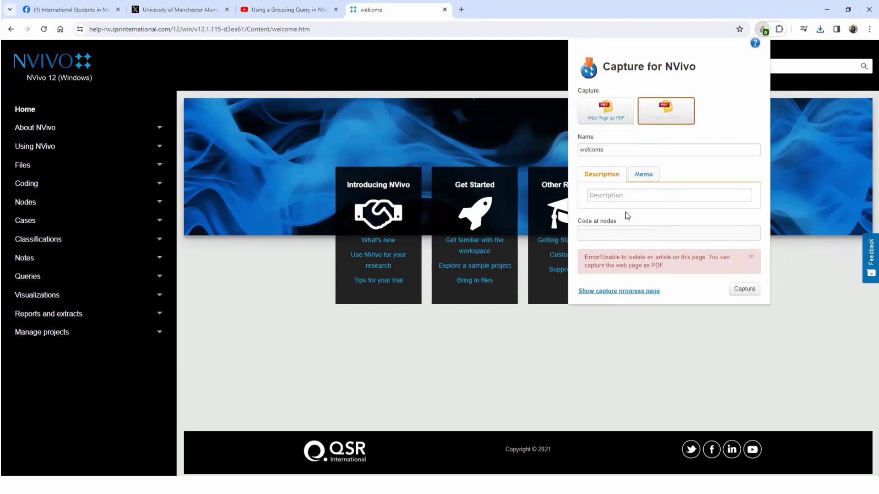
click(617, 197)
text(NCapture 2)
click(612, 232)
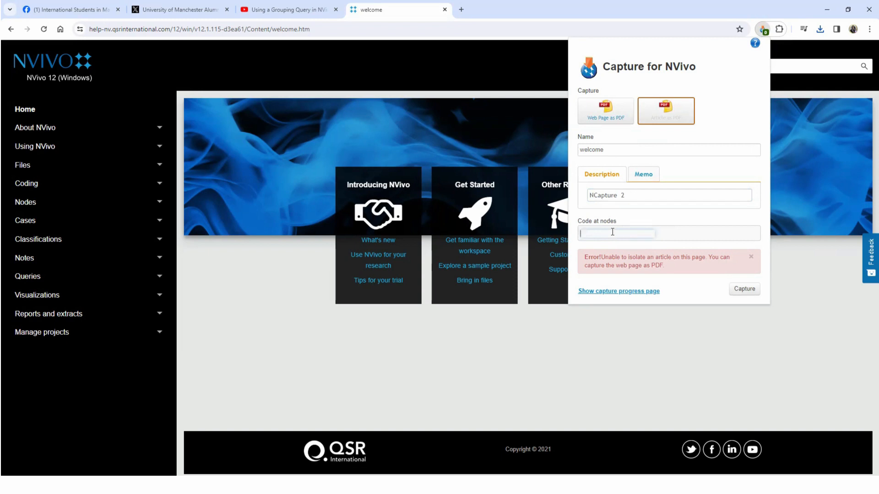
text(NCapture)
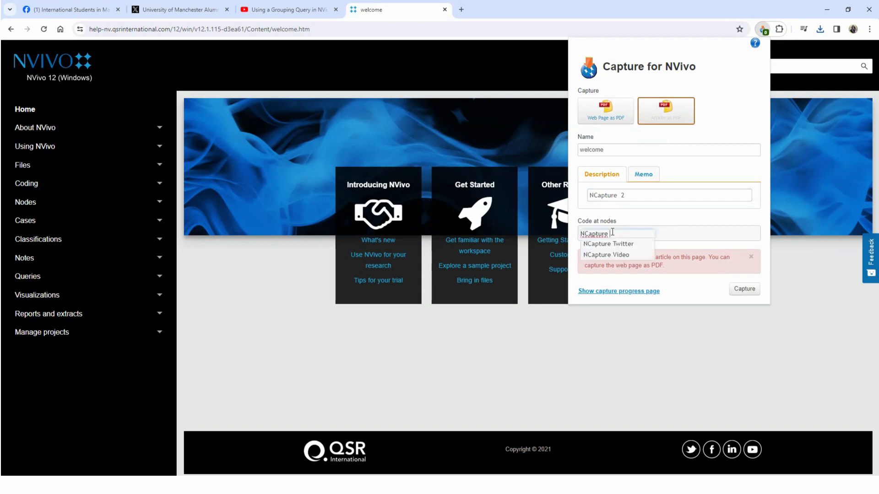
text( 2)
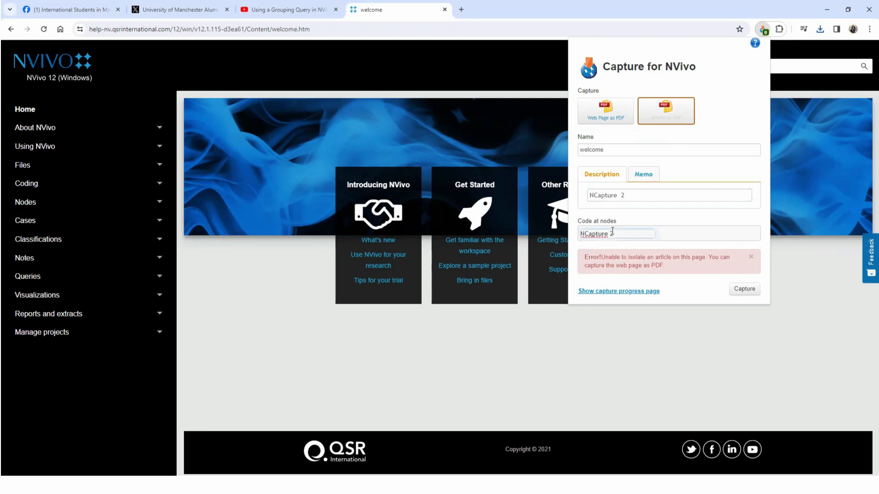
click(623, 155)
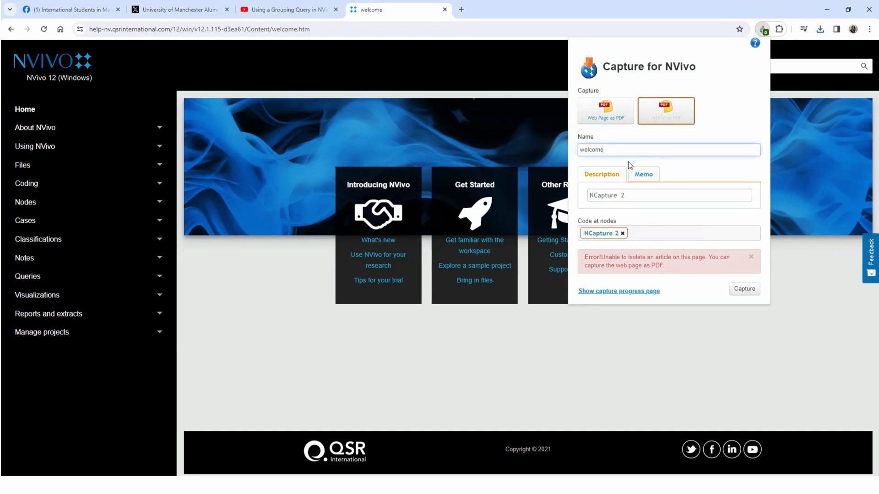
text(2)
click(543, 70)
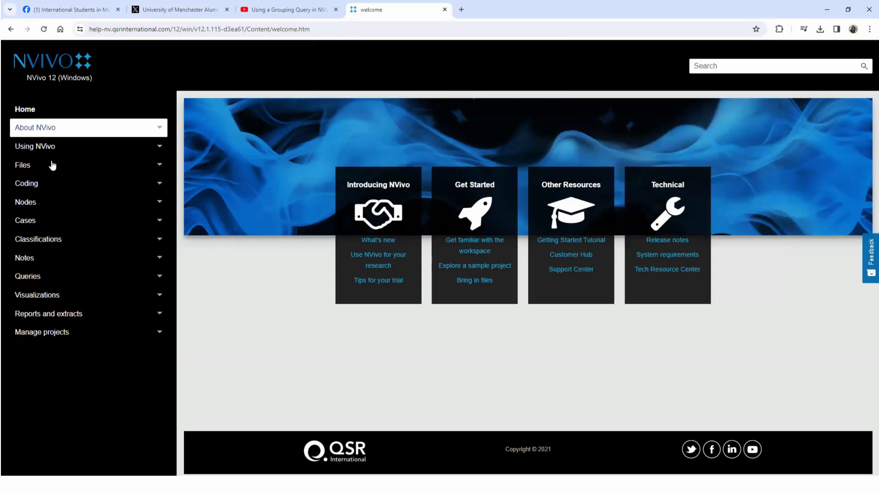
Open the Coding help page and set NCapture to capture it as an article PDF.
click(44, 184)
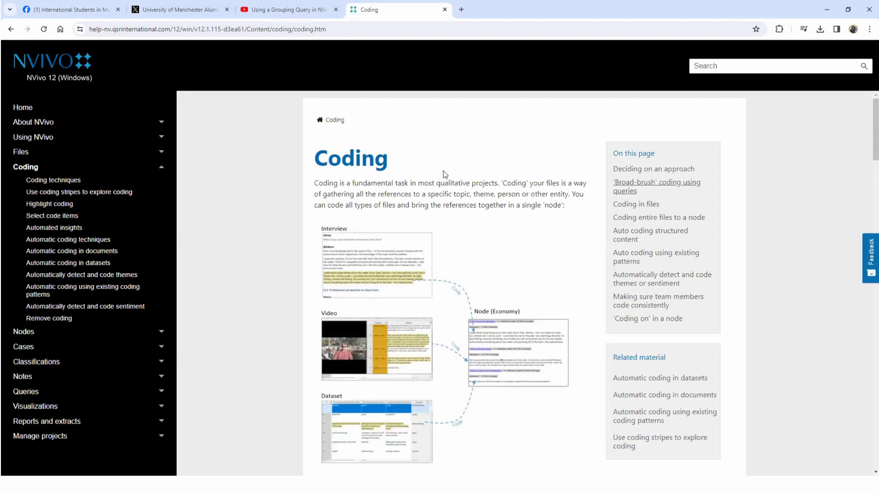
click(778, 29)
click(668, 100)
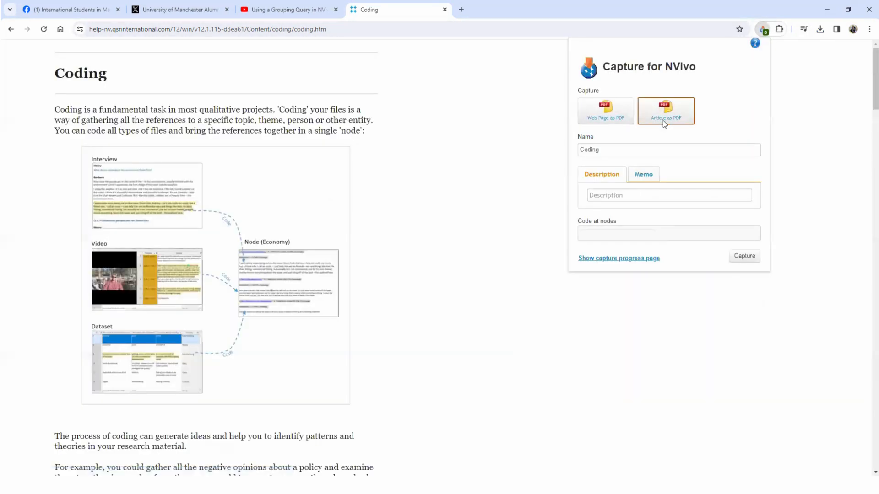
Enter "NCapture 2" as the description and node for the Coding article, keep its name, and capture it.
click(604, 150)
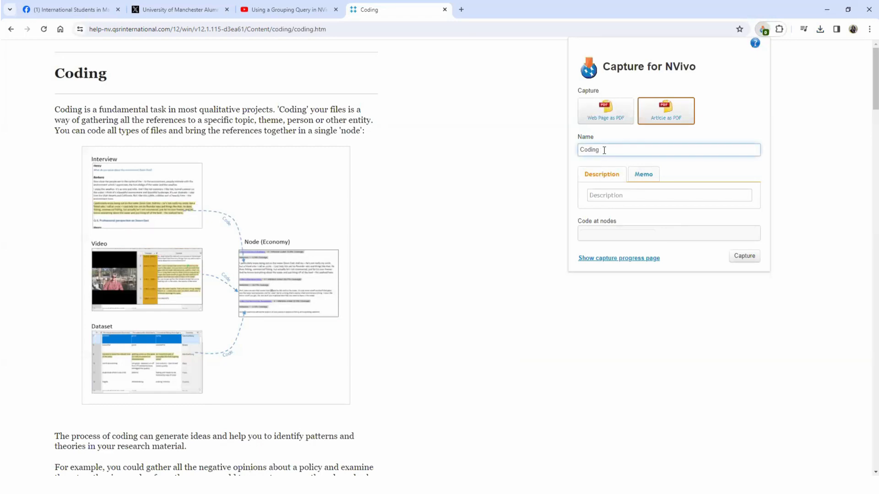
click(615, 197)
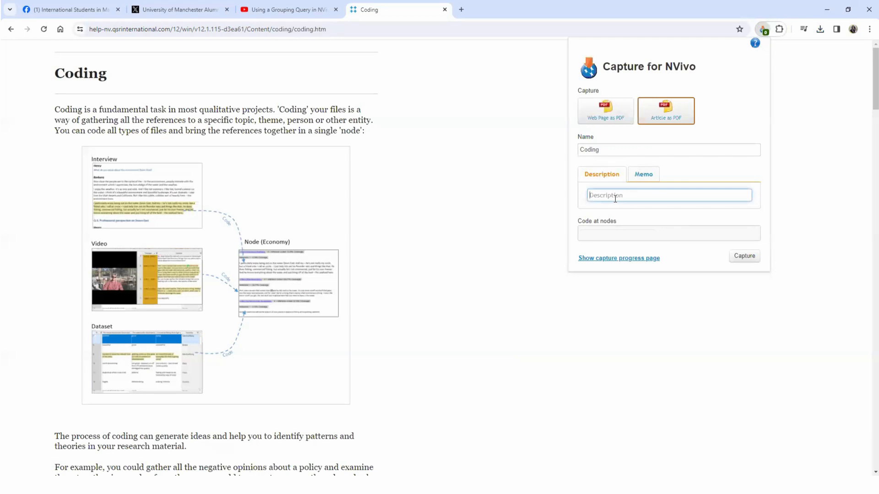
text(NCapture 2)
click(599, 232)
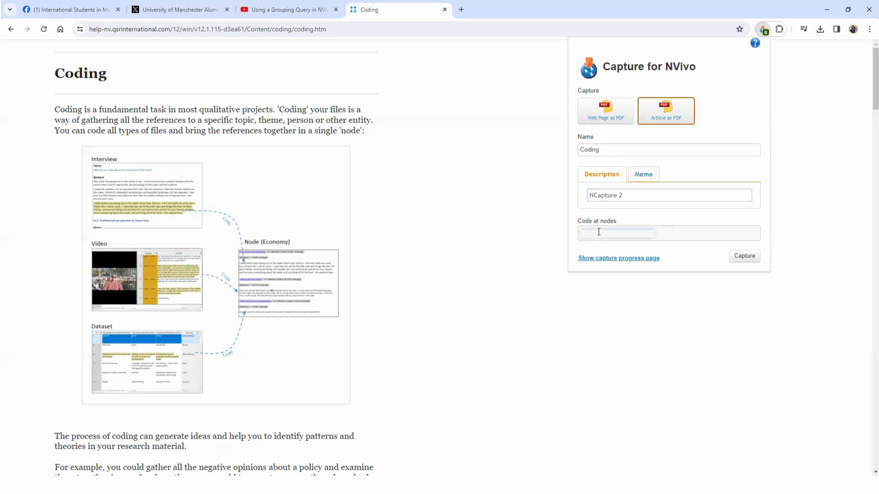
text(NCapture 2)
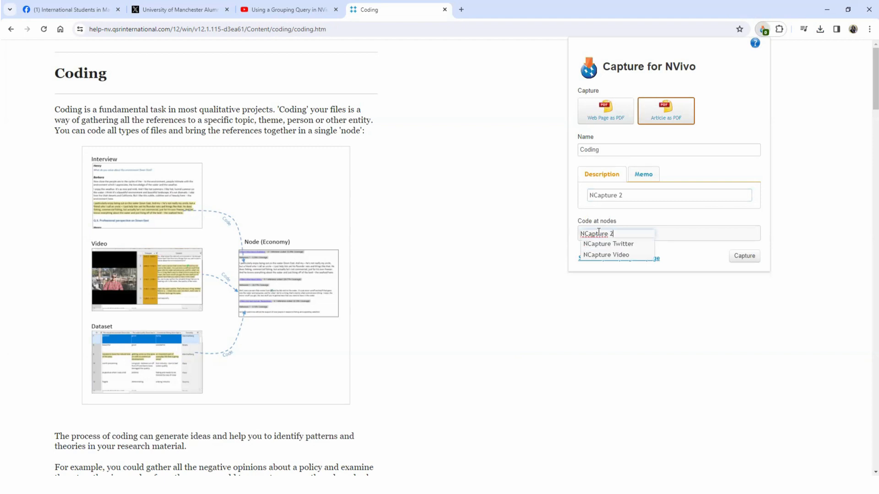
click(745, 256)
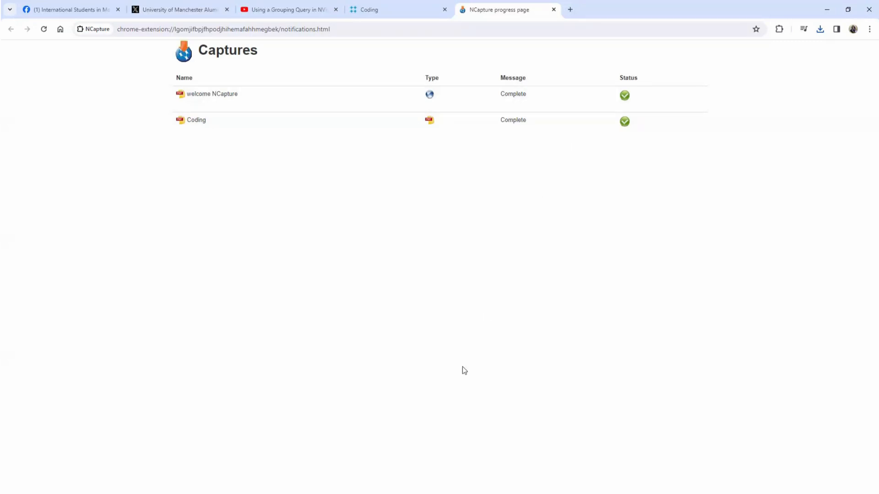
Switch to NVivo and import all captures not previously imported from the Downloads folder through NCapture.
key(alt+Tab)
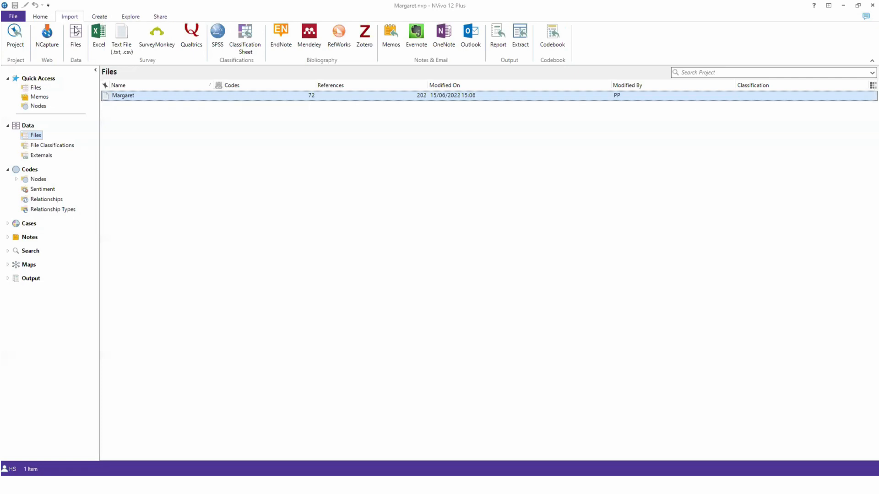
click(47, 43)
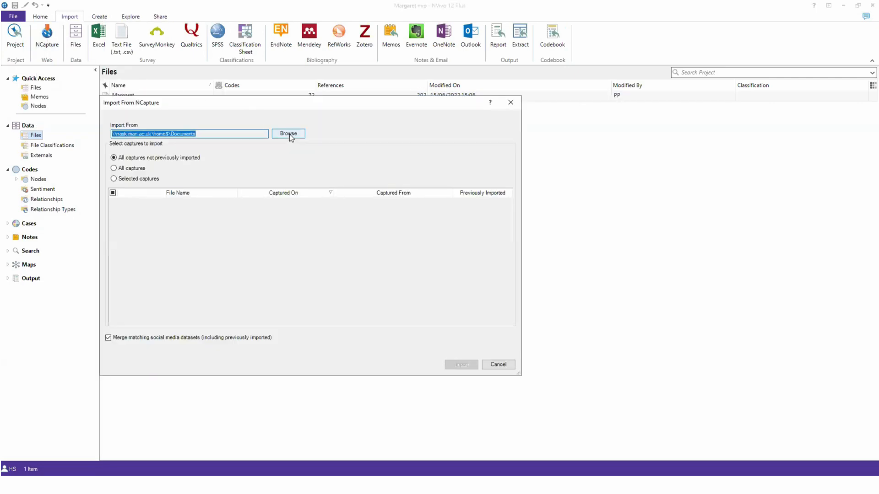
click(289, 133)
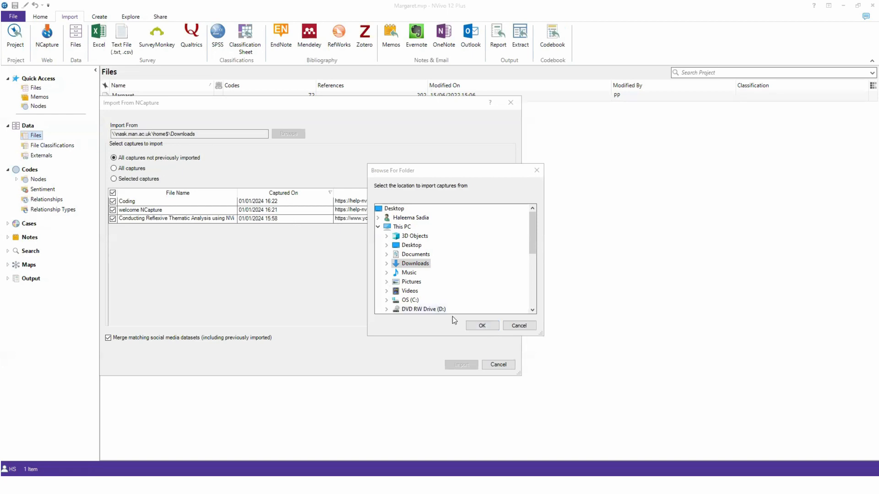
click(481, 326)
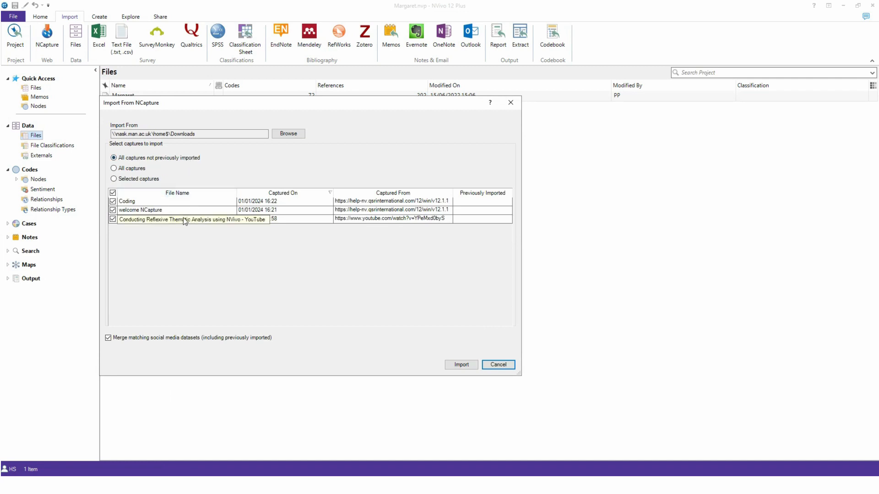
click(449, 367)
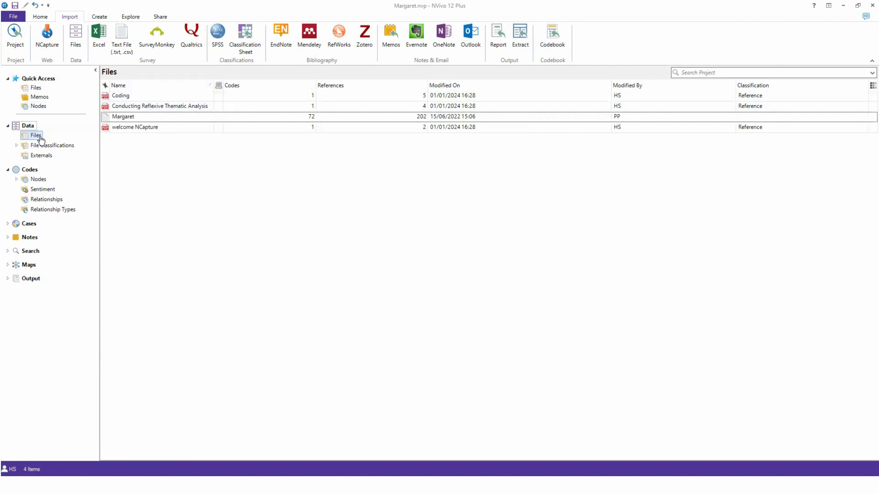
Open the imported Coding PDF and bring up the coding options for part of its opening paragraph.
click(121, 99)
double_click(120, 98)
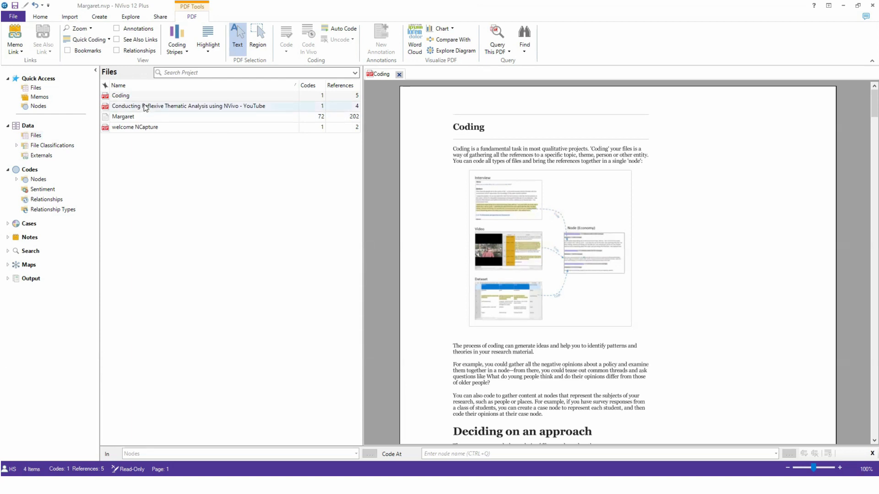
drag(471, 149, 518, 154)
right_click(519, 154)
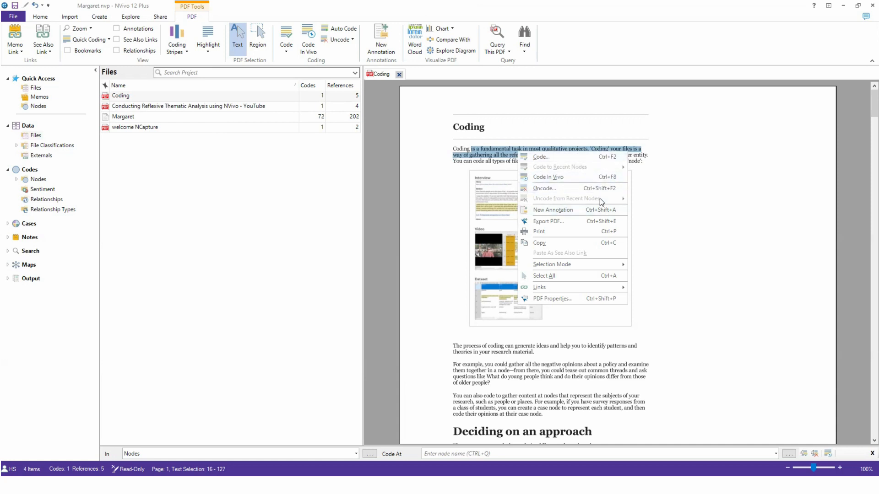
click(555, 157)
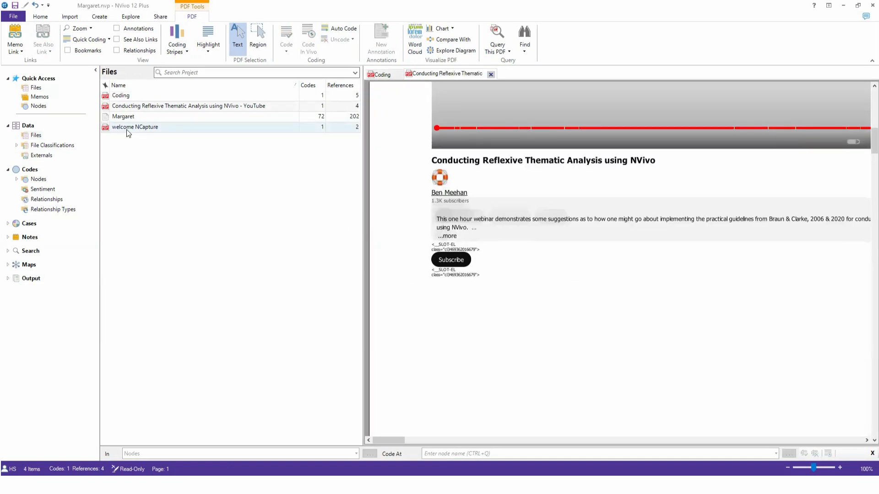
Open the imported welcome NCapture PDF, enlarge its viewing area, and zoom out to 36% to examine the whole page.
click(127, 129)
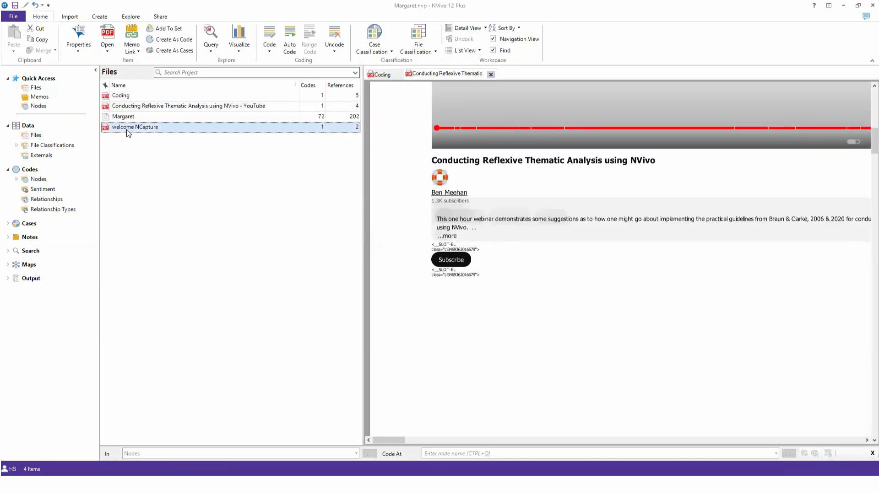
double_click(127, 131)
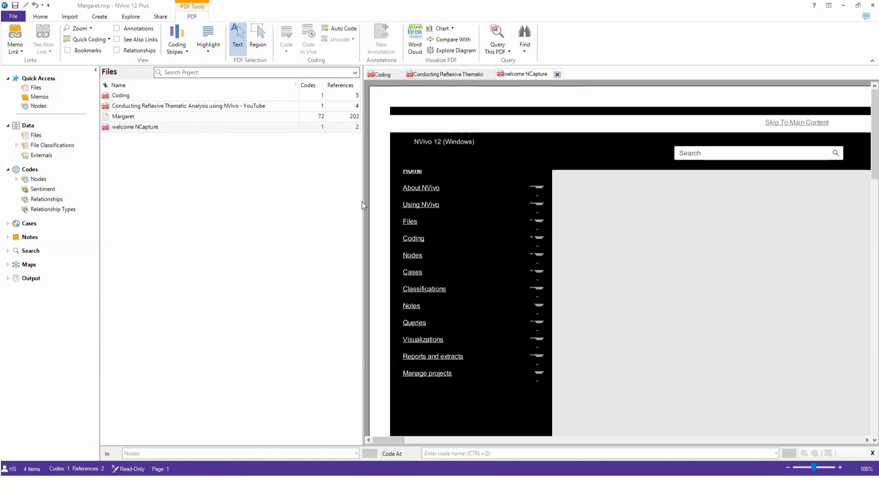
drag(363, 203, 193, 197)
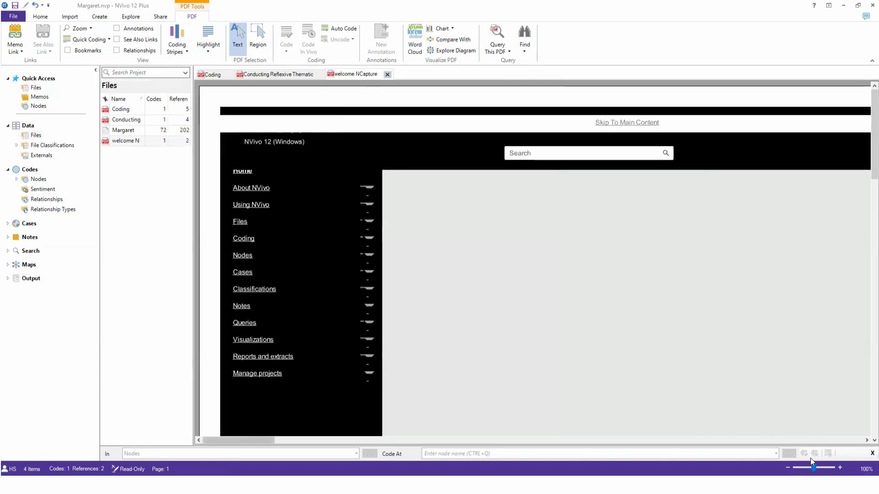
drag(813, 467, 800, 461)
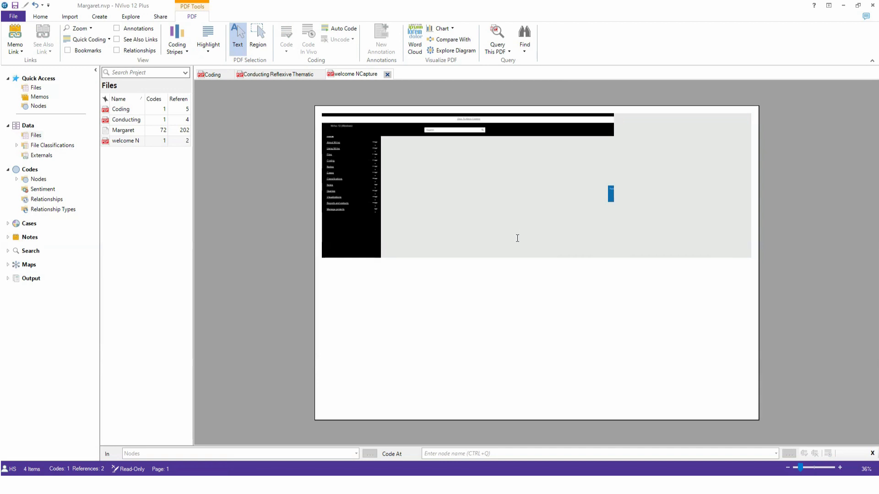
Show the project's nodes with the list widened to read their full names, and select the NCapture node.
click(137, 142)
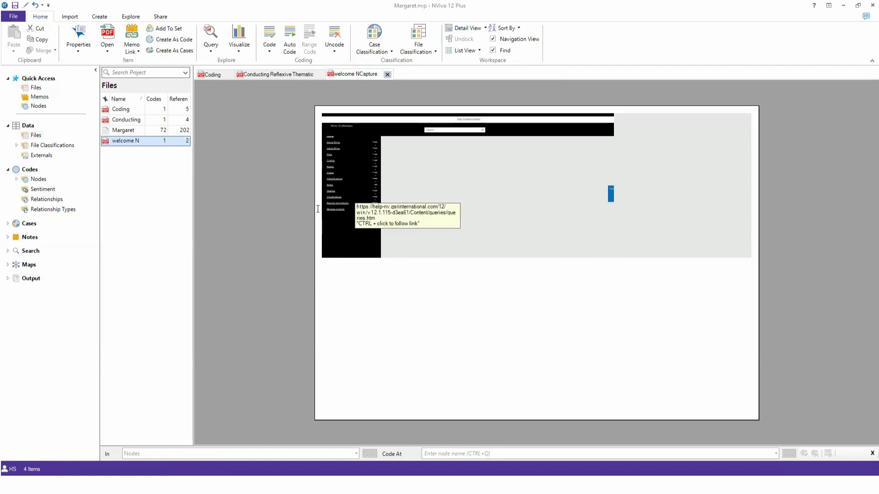
click(150, 176)
click(45, 180)
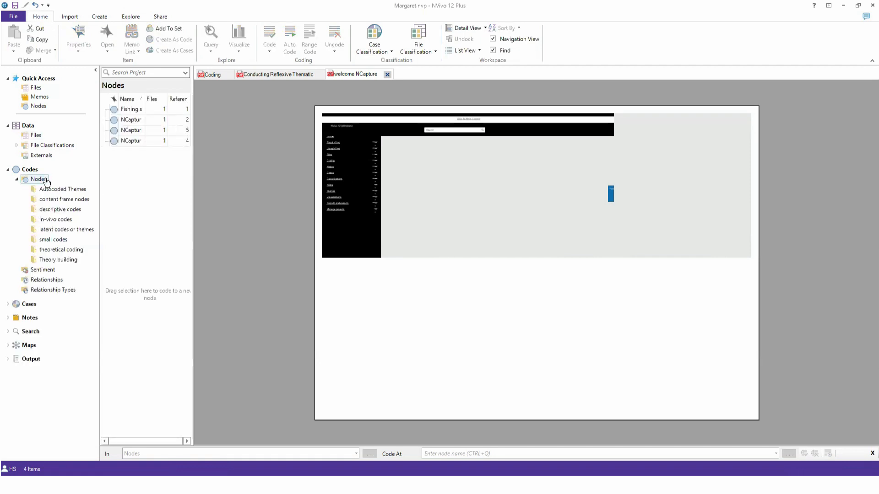
drag(193, 144, 268, 149)
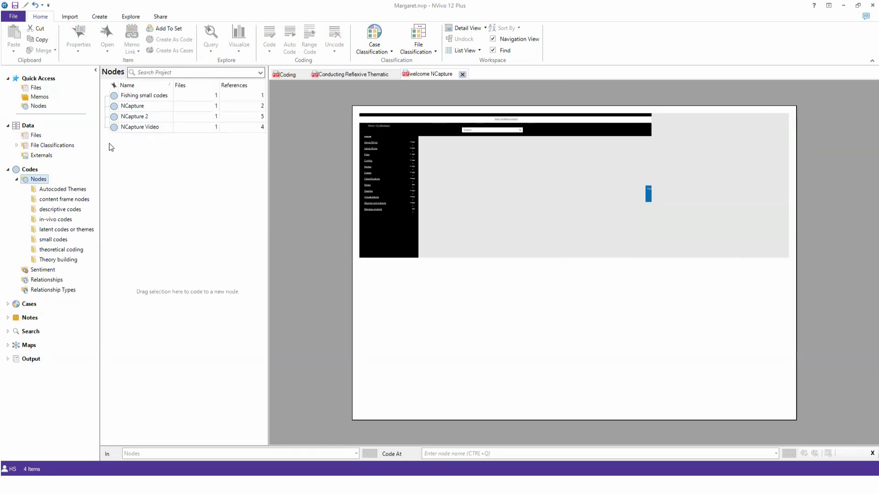
click(133, 106)
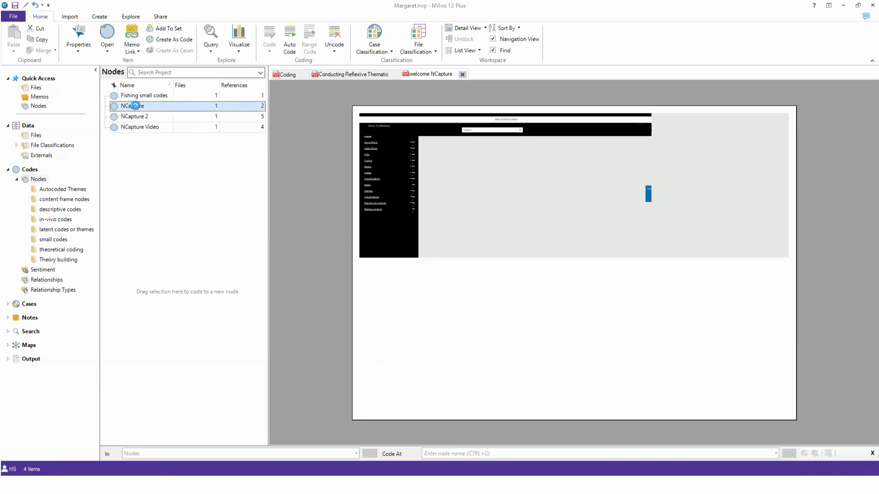
Open the NCapture node and examine its coded references and its summary of coded files.
double_click(134, 106)
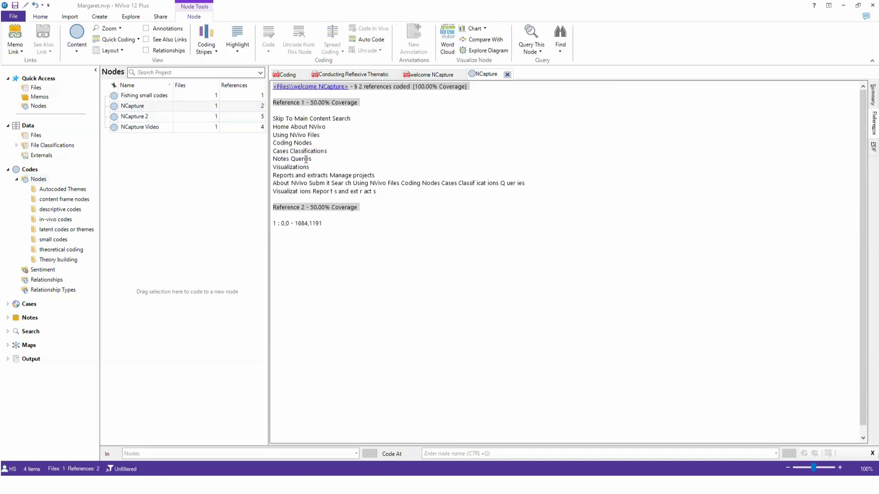
scroll(330, 132, down, 1)
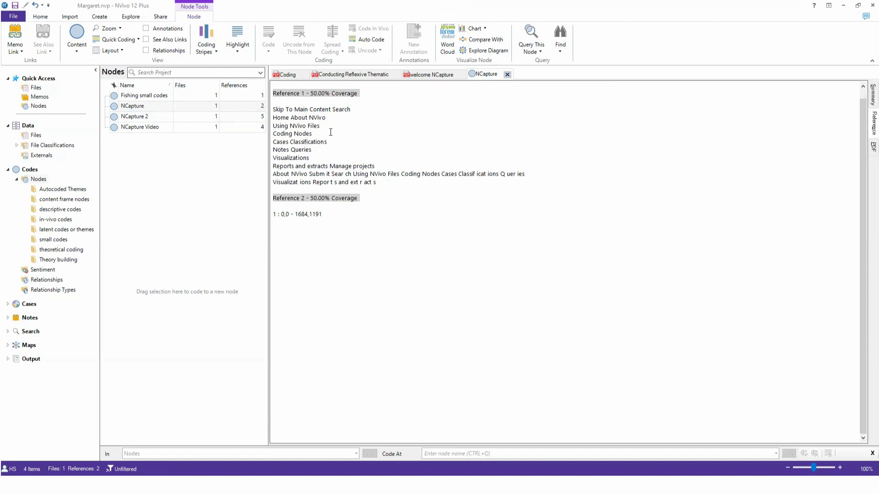
scroll(330, 132, up, 1)
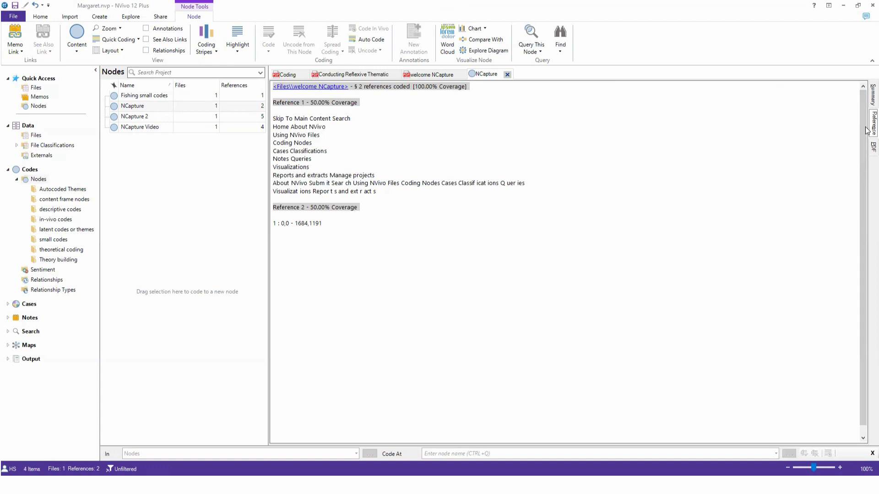
click(867, 102)
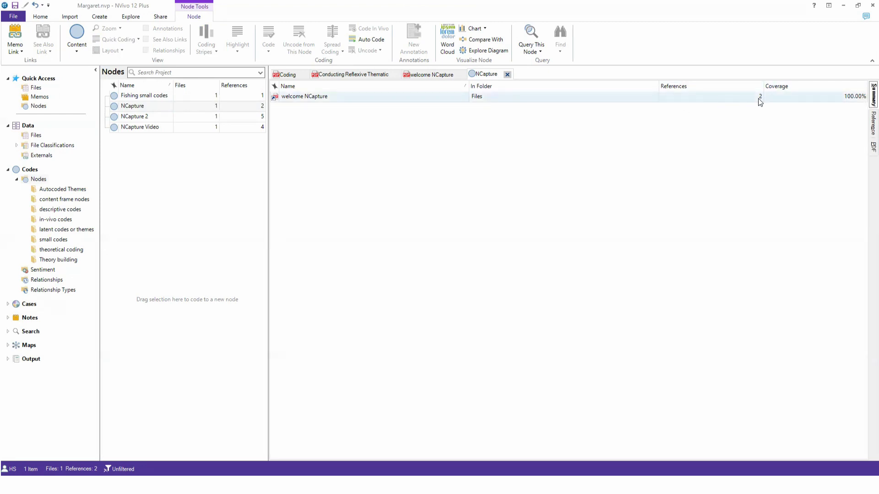
click(872, 124)
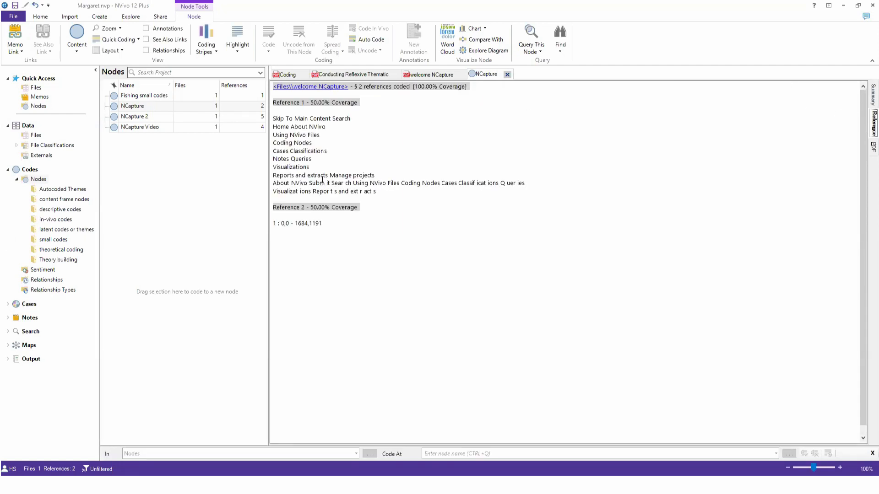
Show the NCapture node's PDF content and look through the whole coded welcome page.
click(867, 149)
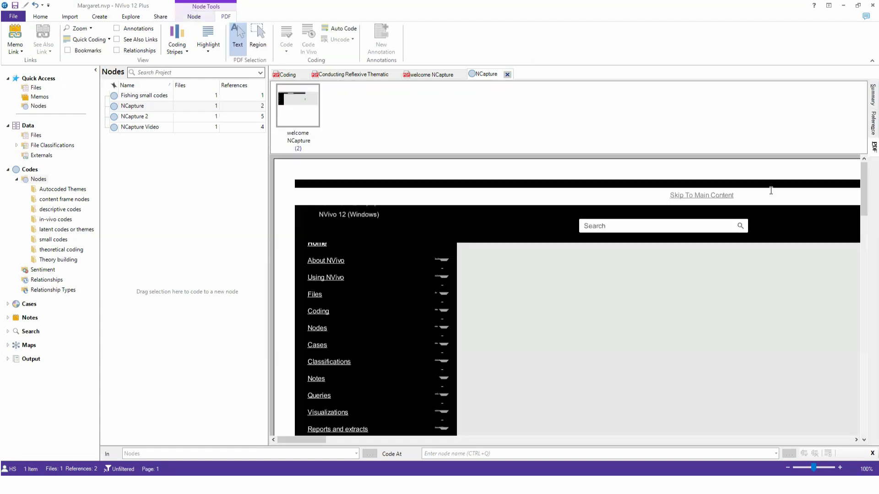
scroll(630, 229, down, 10)
scroll(631, 229, down, 5)
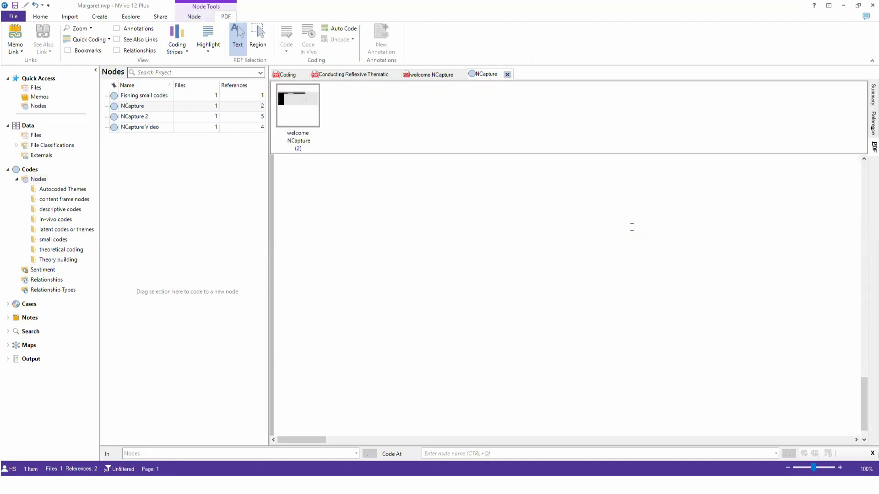
scroll(632, 227, up, 5)
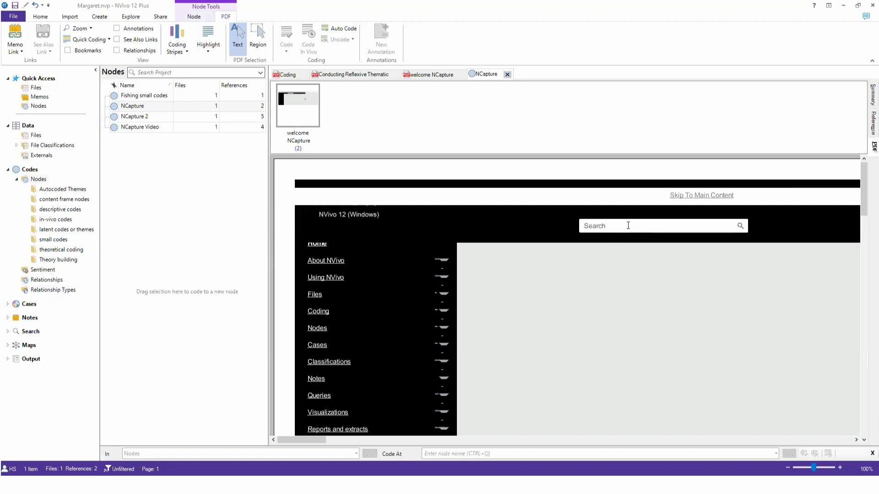
Open the NCapture 2 node and look through the text coded from the Coding file.
click(134, 116)
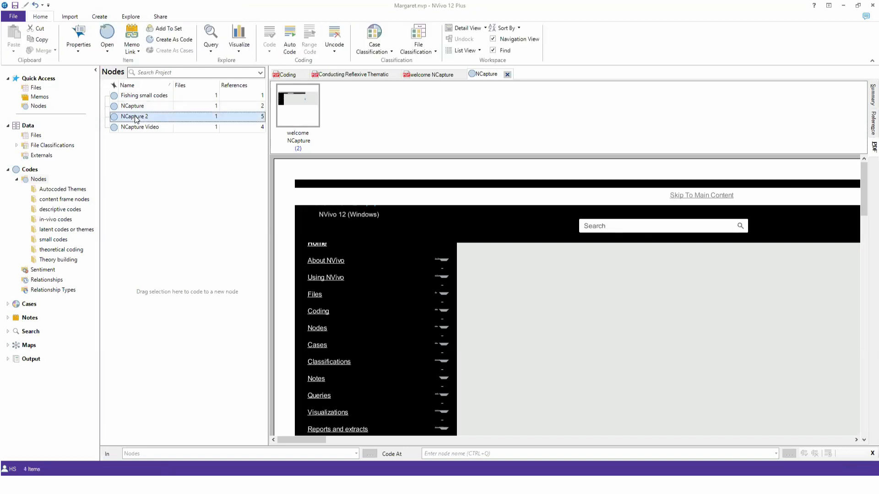
double_click(134, 116)
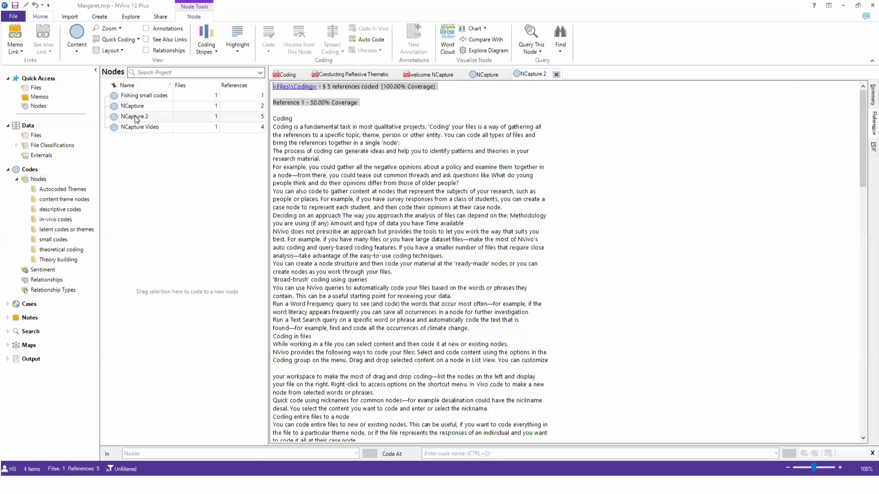
scroll(394, 188, down, 13)
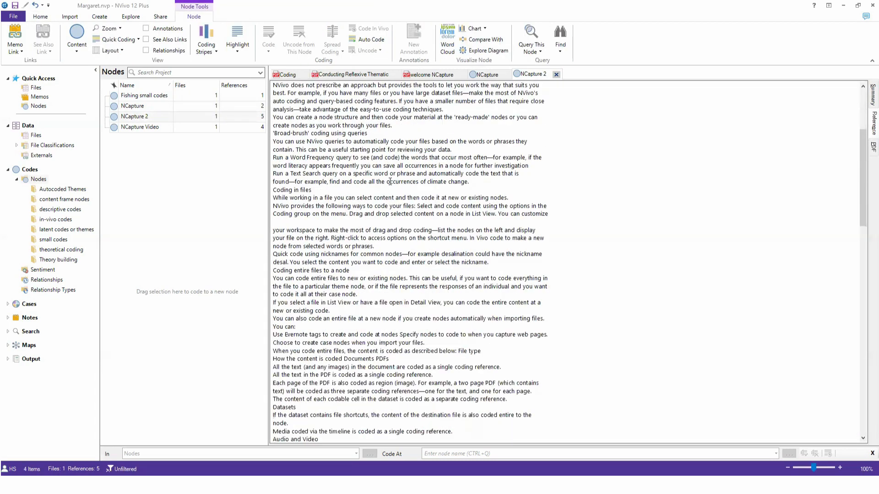
scroll(390, 179, down, 6)
scroll(388, 180, up, 16)
scroll(387, 181, up, 3)
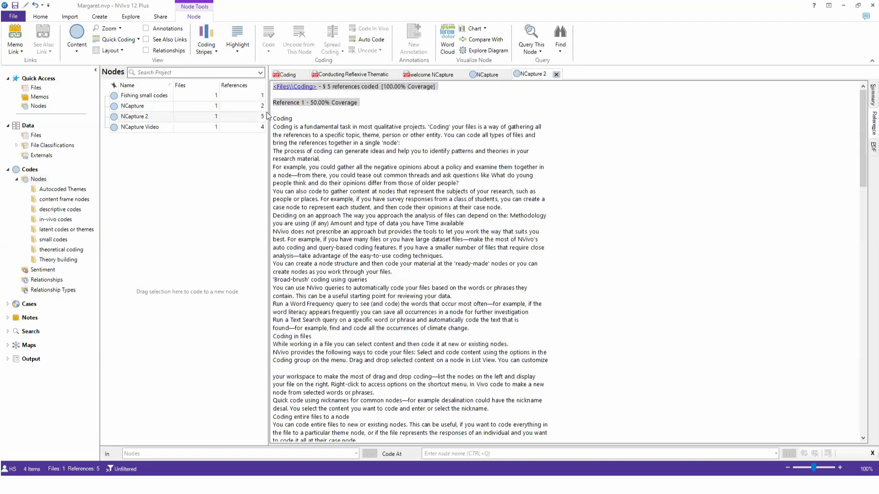
Spread the coding of the opening paragraphs in the NCapture 2 node's first reference to Broad Context.
drag(297, 118, 363, 157)
click(348, 151)
drag(273, 127, 383, 217)
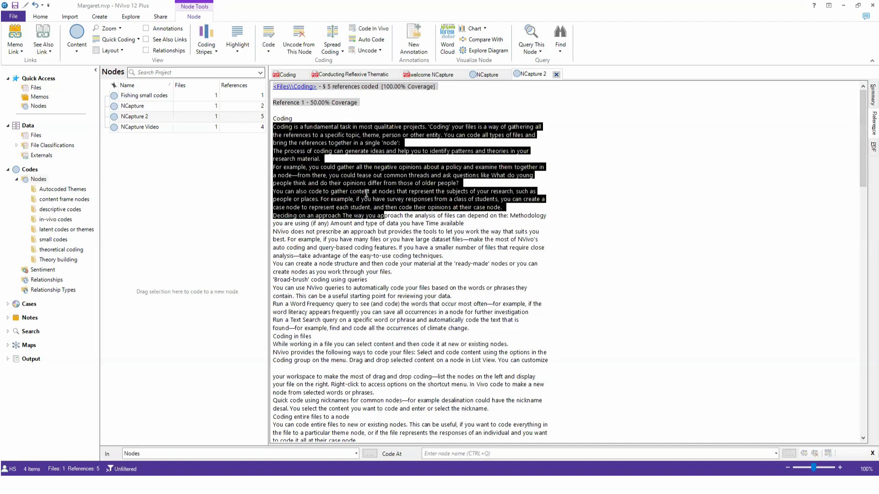
right_click(361, 187)
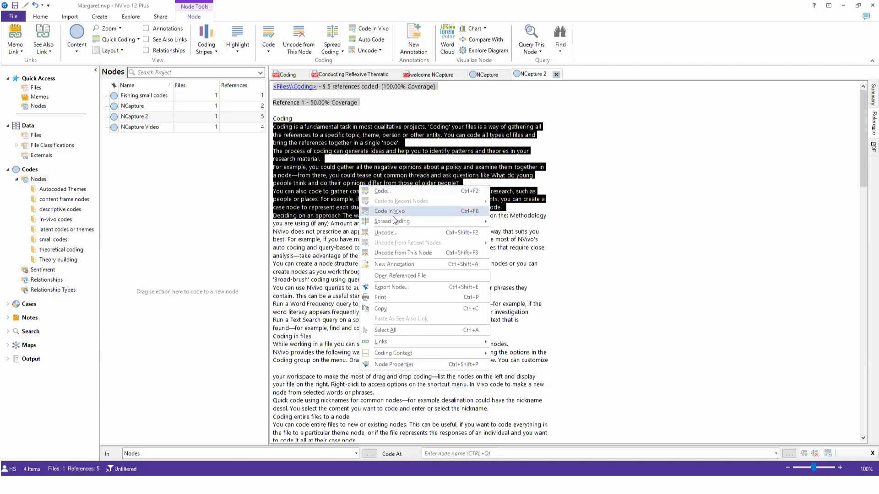
mouse_move(390, 224)
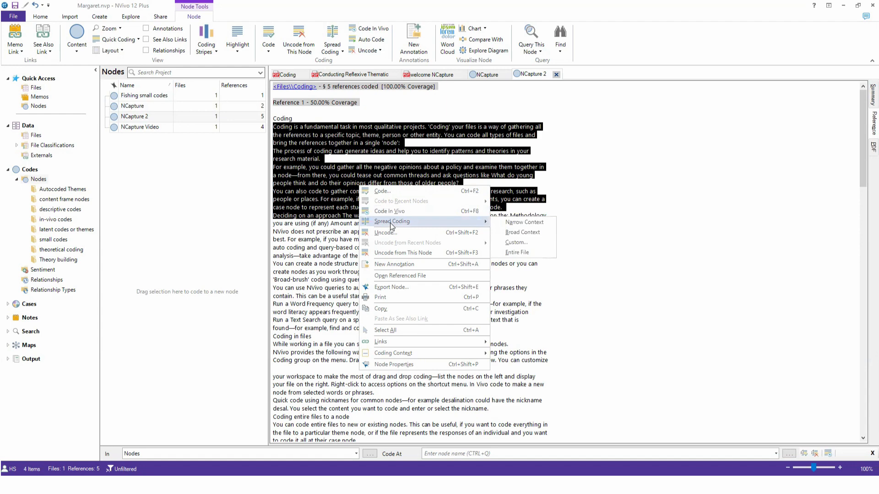
click(522, 232)
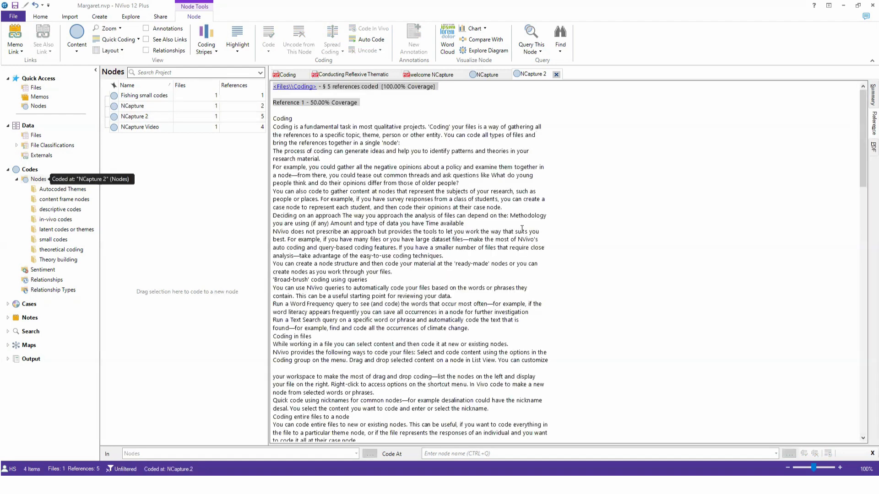
Open the file referenced by the NCapture 2 node and examine the coding highlights across its pages.
right_click(395, 198)
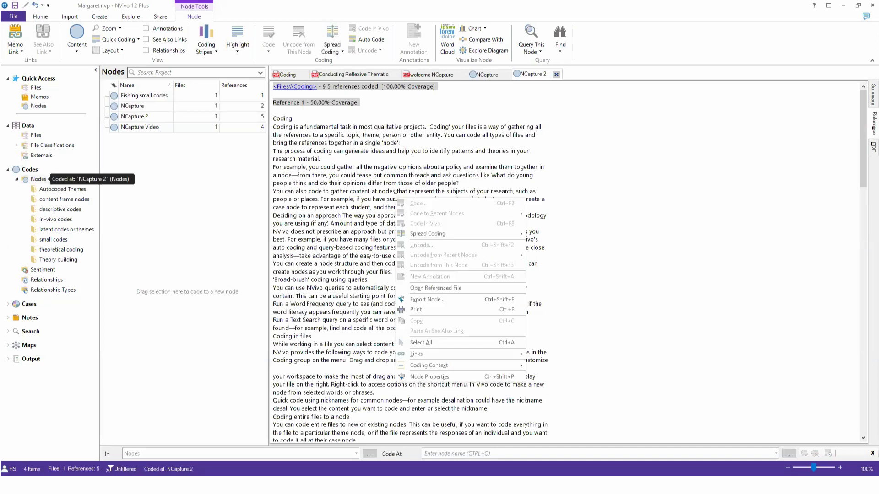
click(435, 288)
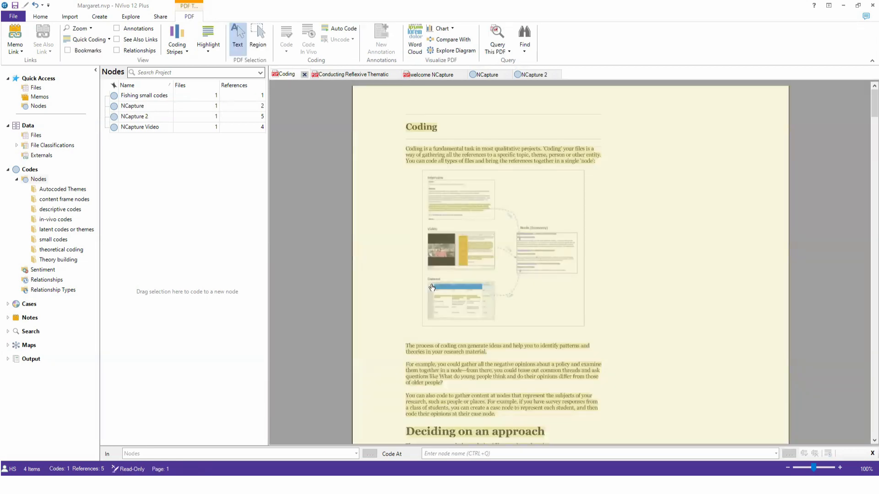
scroll(460, 268, down, 5)
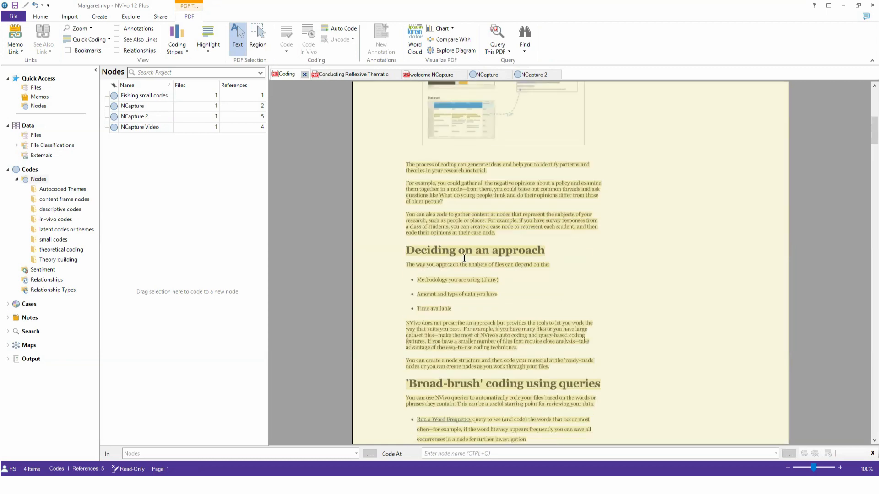
scroll(460, 254, up, 5)
scroll(460, 255, down, 10)
scroll(460, 237, down, 10)
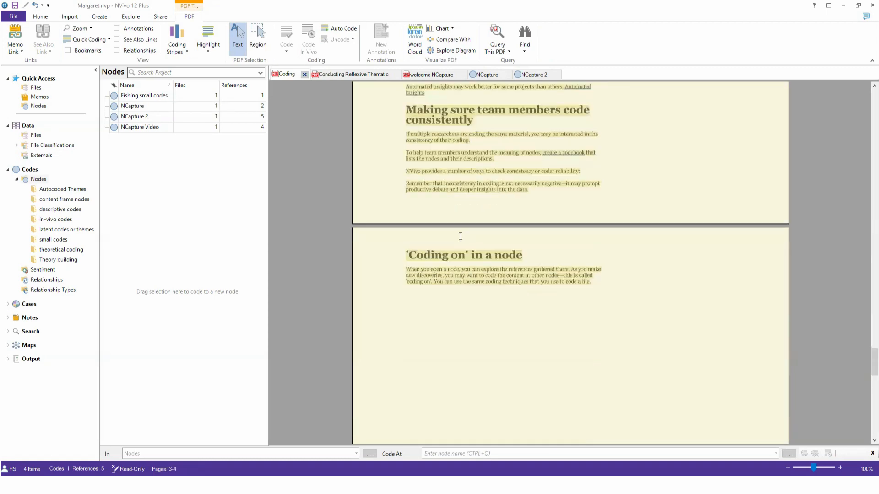
scroll(460, 236, up, 15)
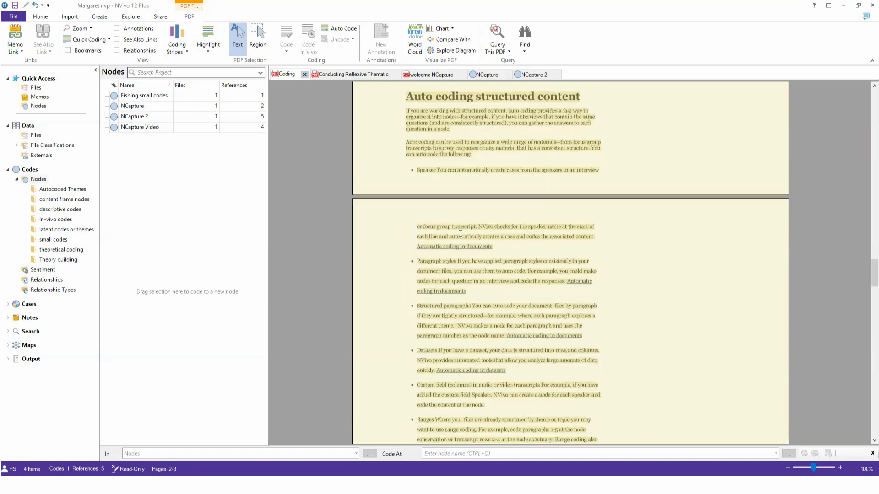
scroll(460, 233, up, 5)
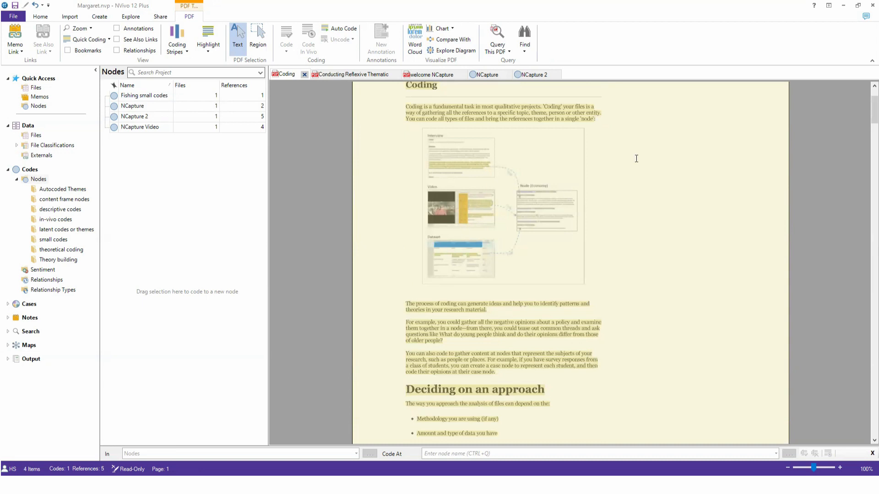
Choose Text selection mode, select the paragraph about gathering negative opinions, and view the code items available for it without coding.
right_click(636, 158)
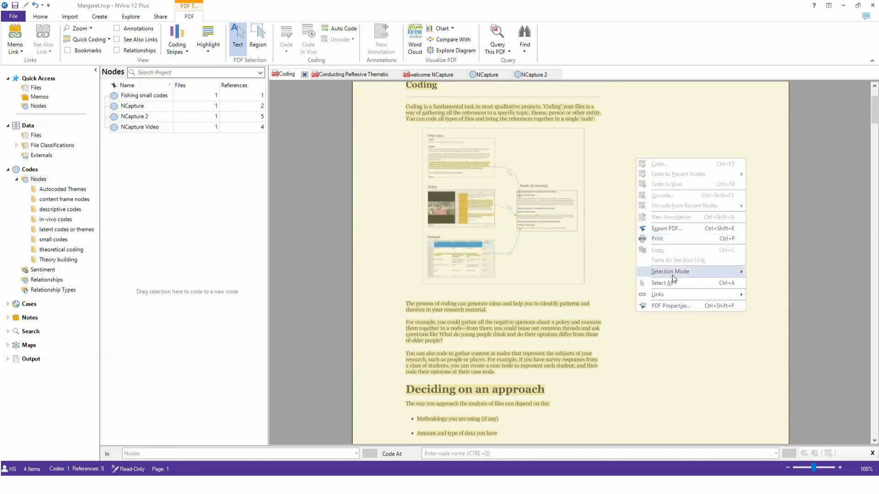
mouse_move(677, 274)
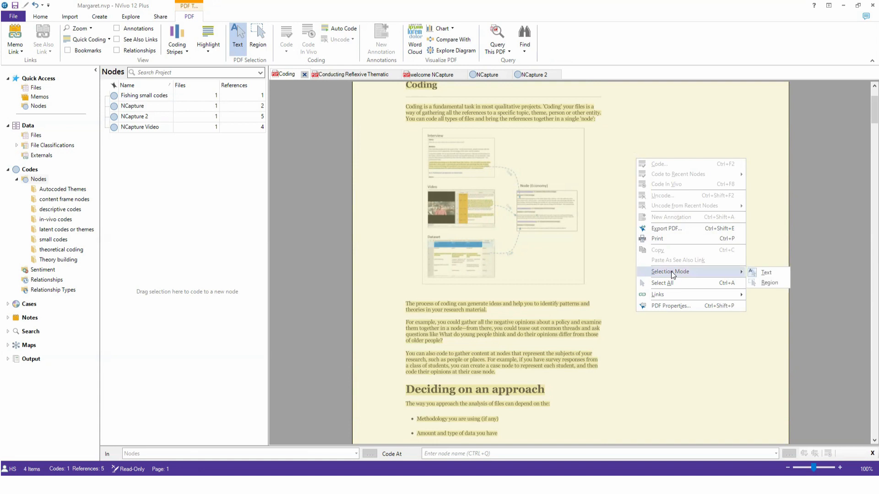
click(769, 273)
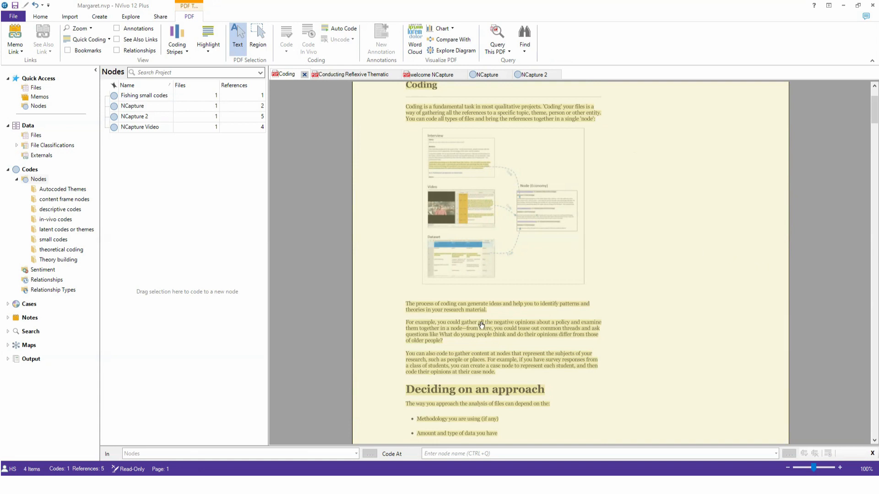
drag(423, 322, 443, 341)
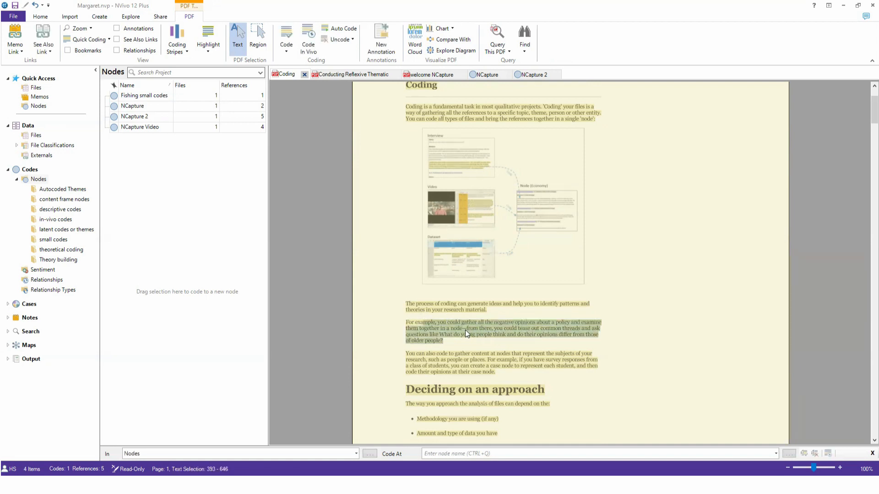
right_click(465, 334)
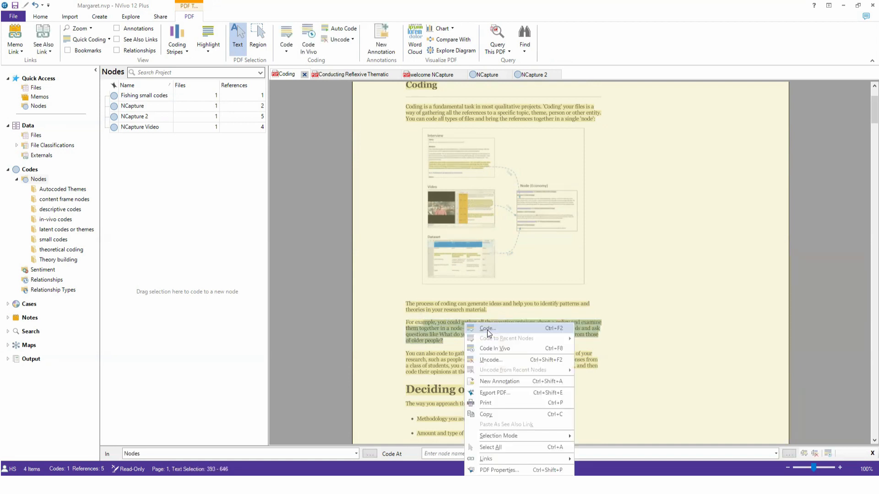
click(476, 332)
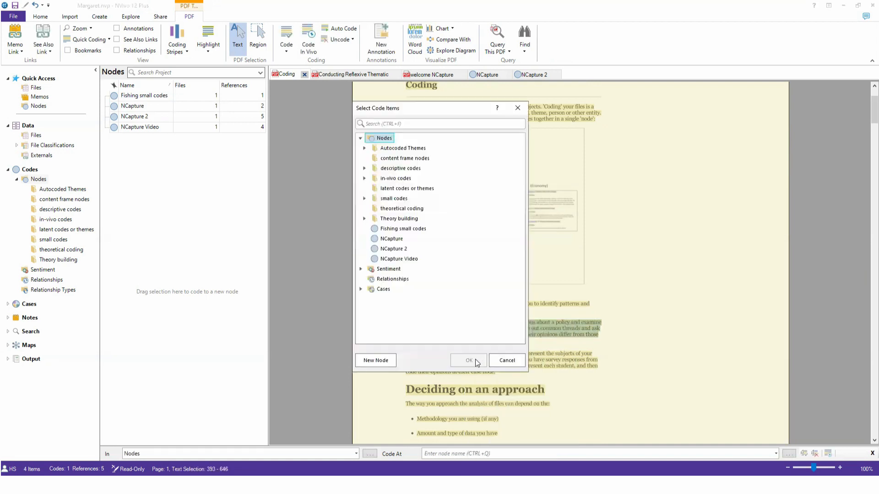
click(506, 361)
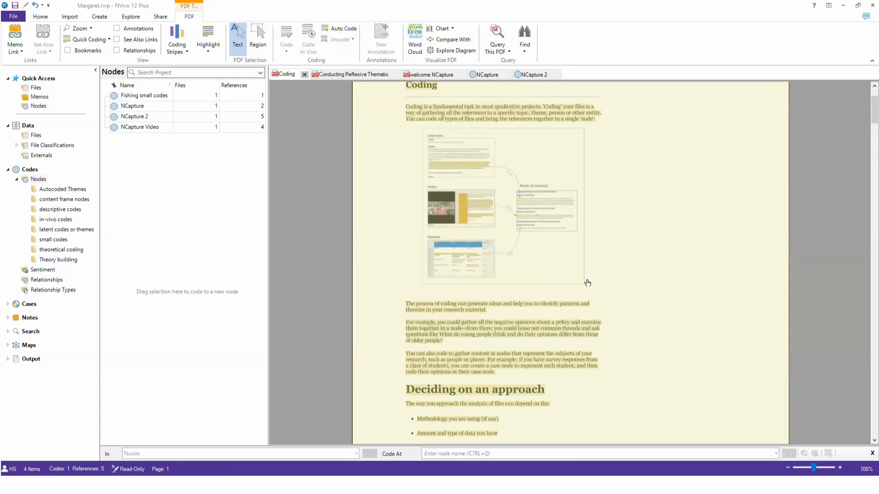
drag(406, 323, 472, 328)
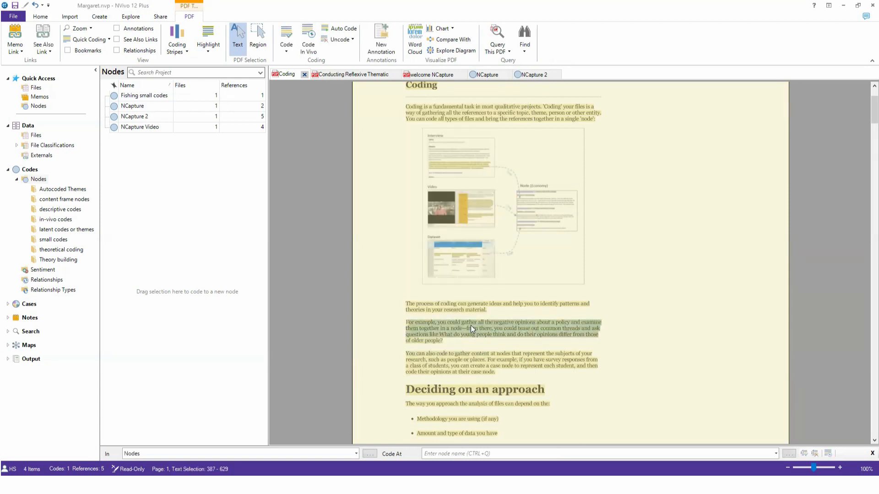
click(681, 246)
Switch the PDF to Region selection mode and try it on an area around the three paragraphs below the diagram.
right_click(681, 245)
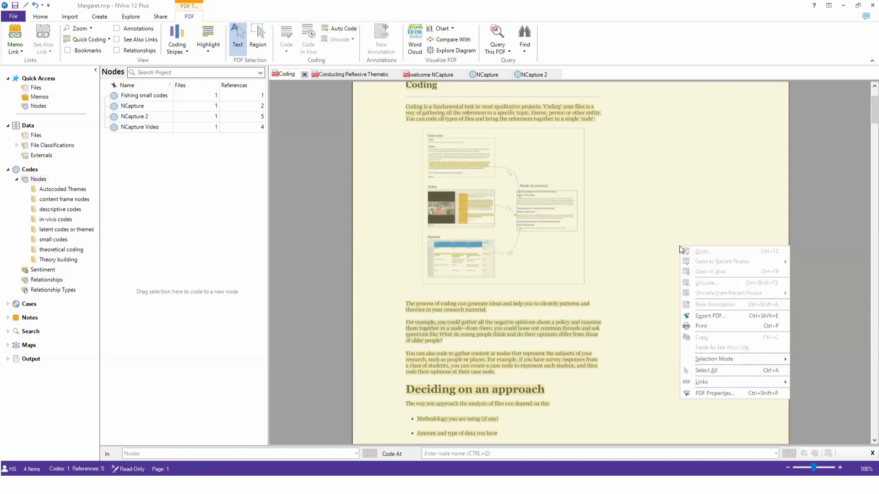
mouse_move(736, 361)
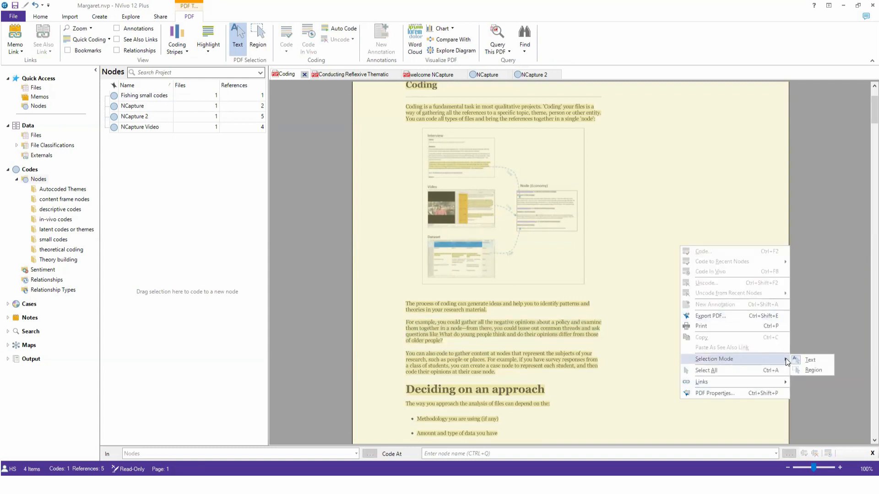
click(811, 370)
drag(385, 273, 605, 383)
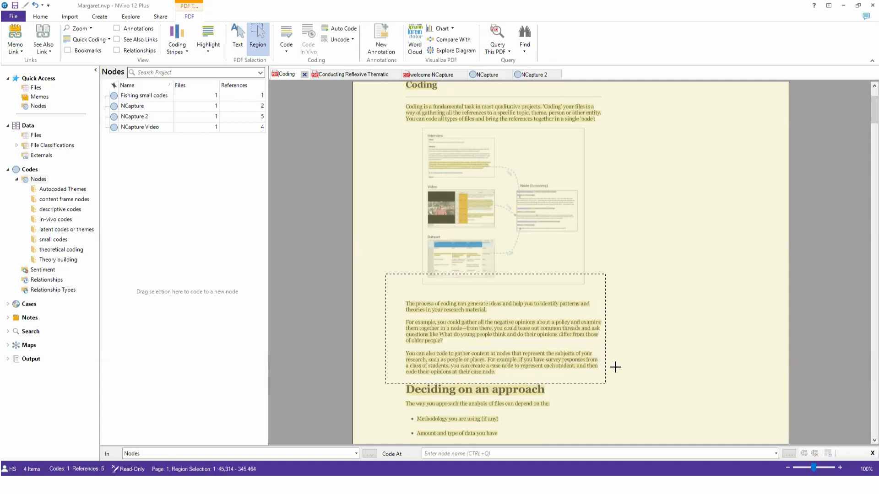
click(638, 261)
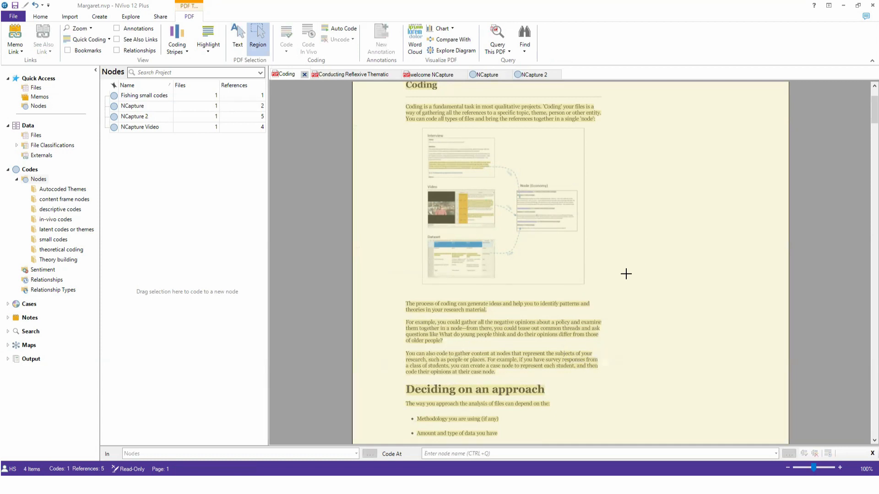
right_click(627, 243)
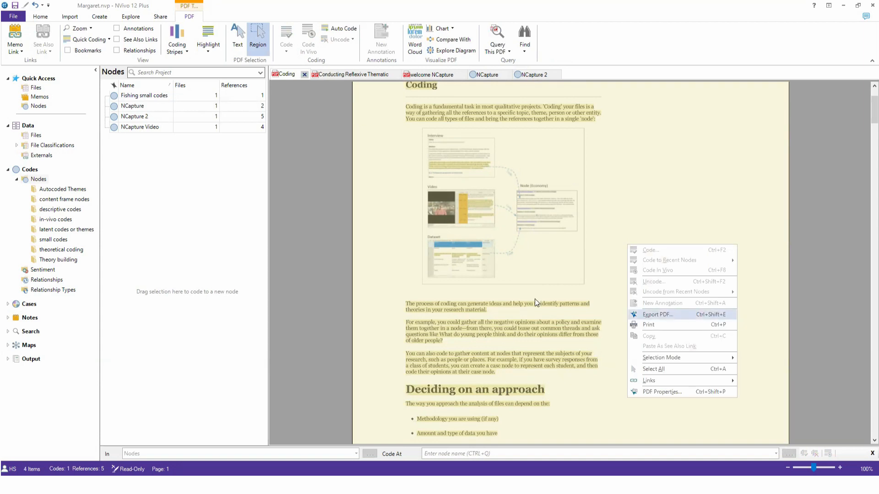
Check the PDF's export option and the memo link options available for it without exporting or linking anything.
click(659, 314)
click(515, 287)
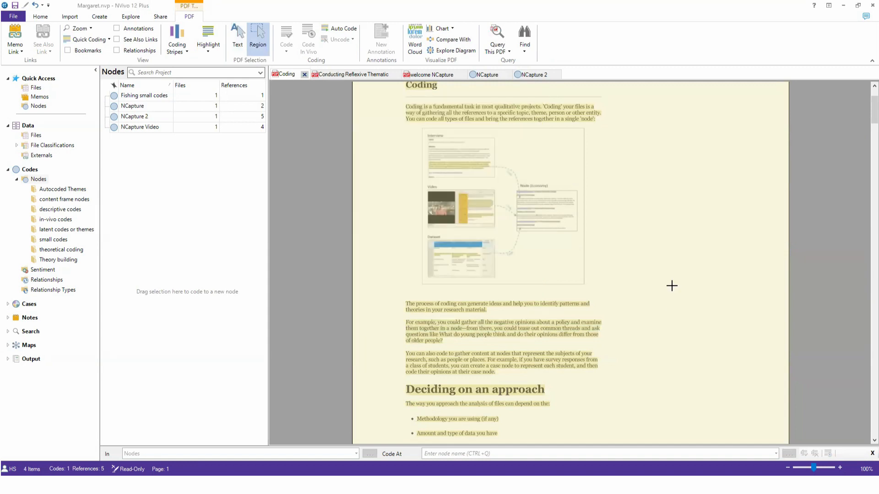
right_click(672, 285)
mouse_move(696, 421)
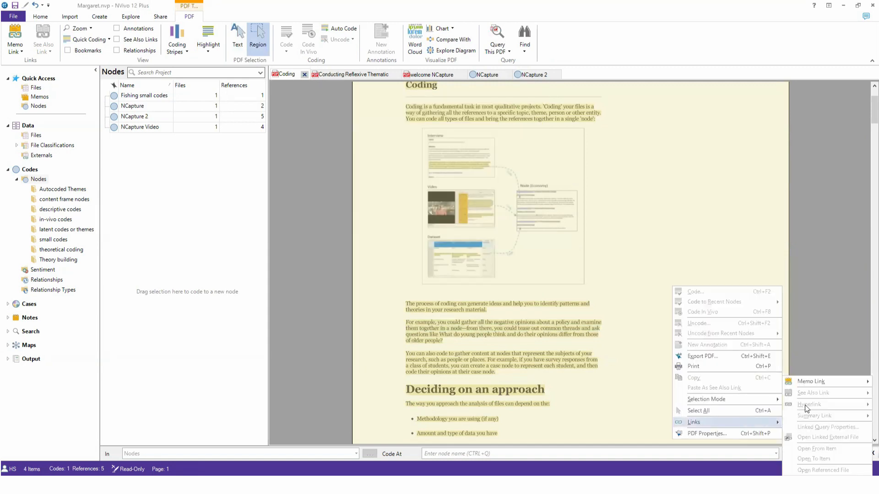
mouse_move(807, 384)
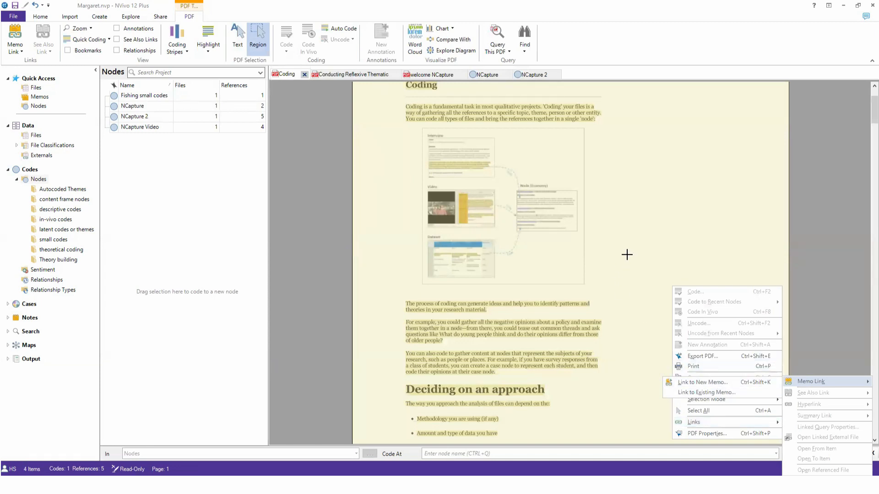
click(635, 239)
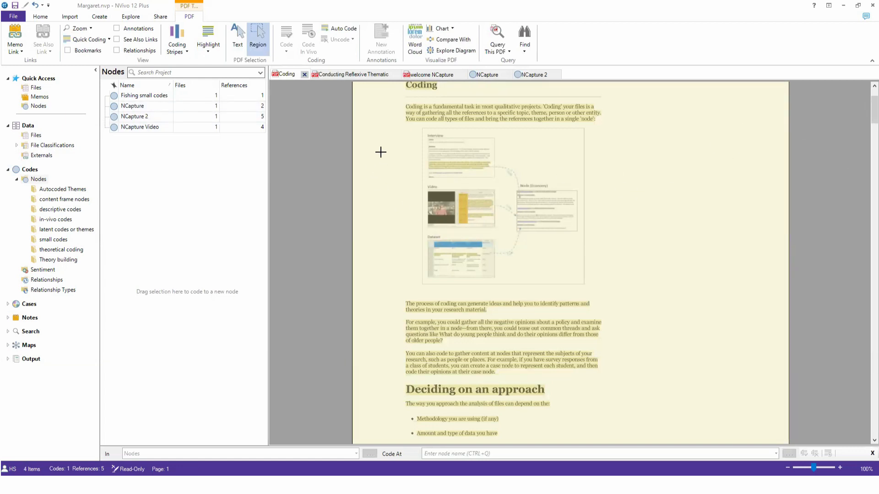
Open the NCapture 2 node and examine the pages of the coded Coding file in its PDF view.
double_click(137, 116)
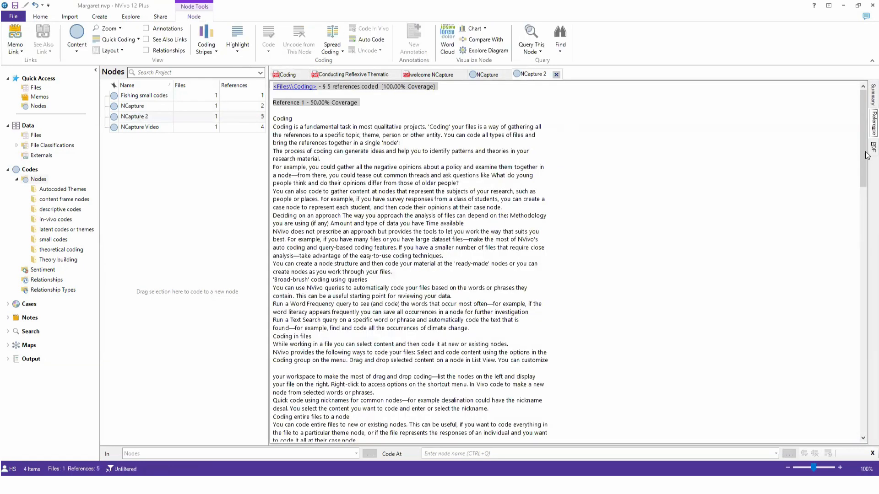
click(871, 147)
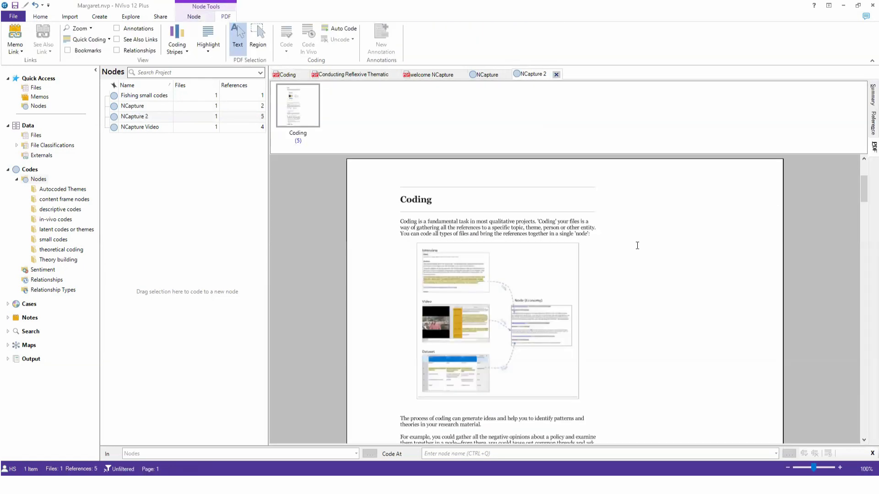
scroll(638, 245, down, 15)
scroll(636, 246, down, 20)
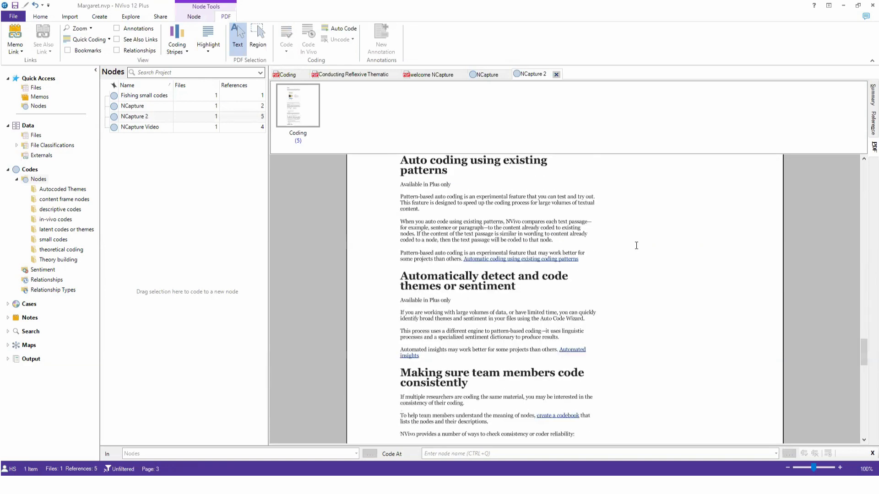
scroll(635, 245, up, 20)
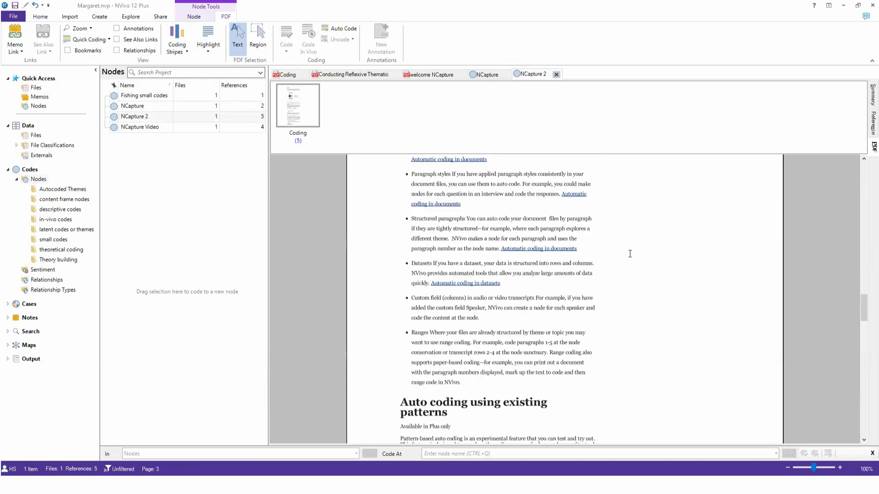
scroll(630, 252, up, 2)
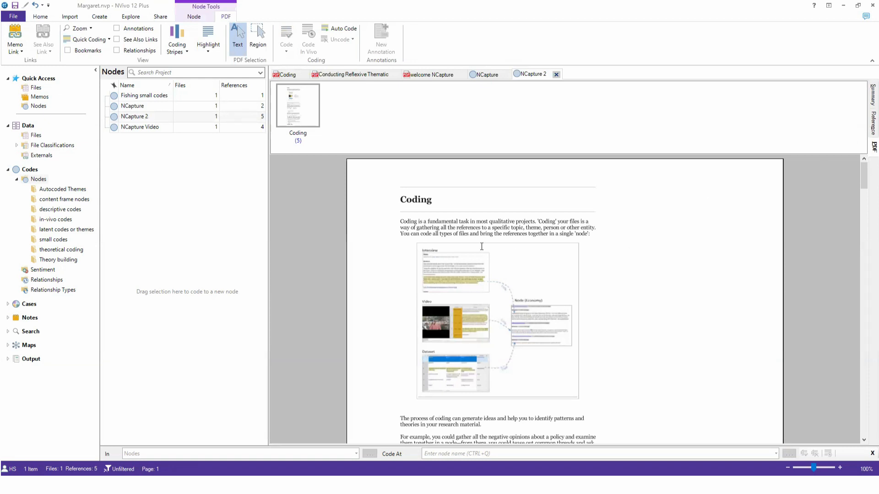
Review the NCapture 2 node's Summary view, its coded text in the Reference view, and the source pages in the PDF view.
click(867, 102)
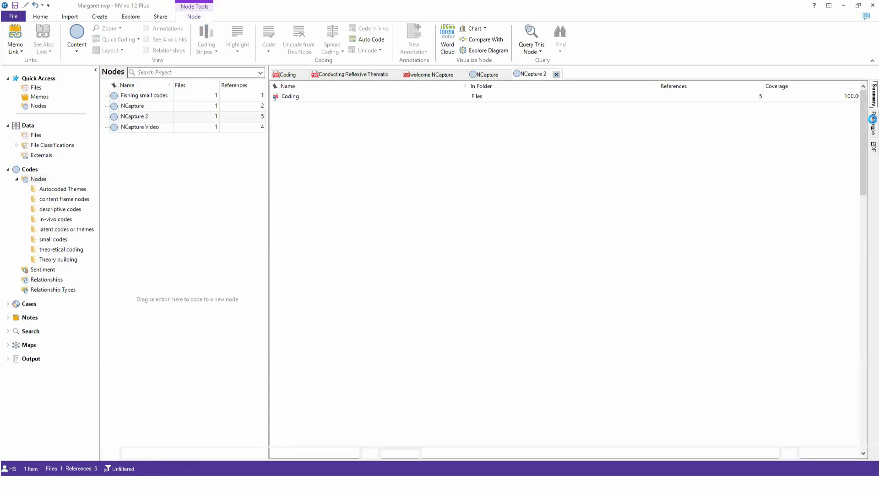
click(871, 119)
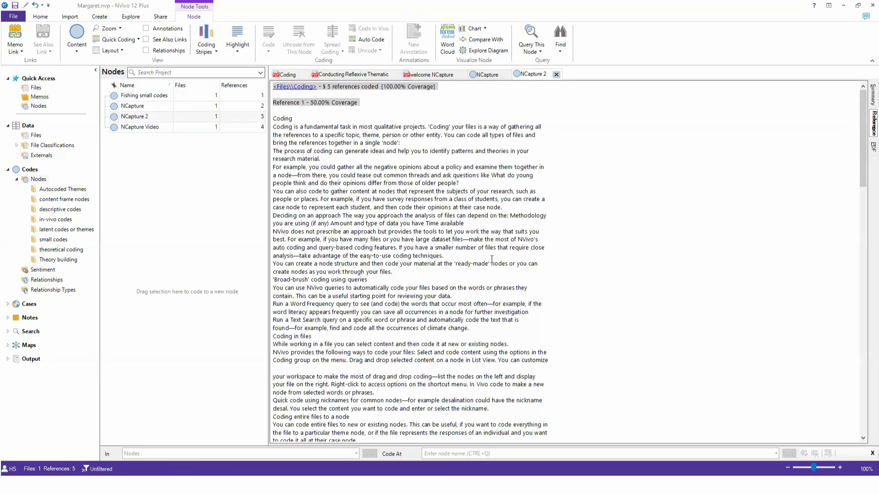
scroll(487, 242, down, 12)
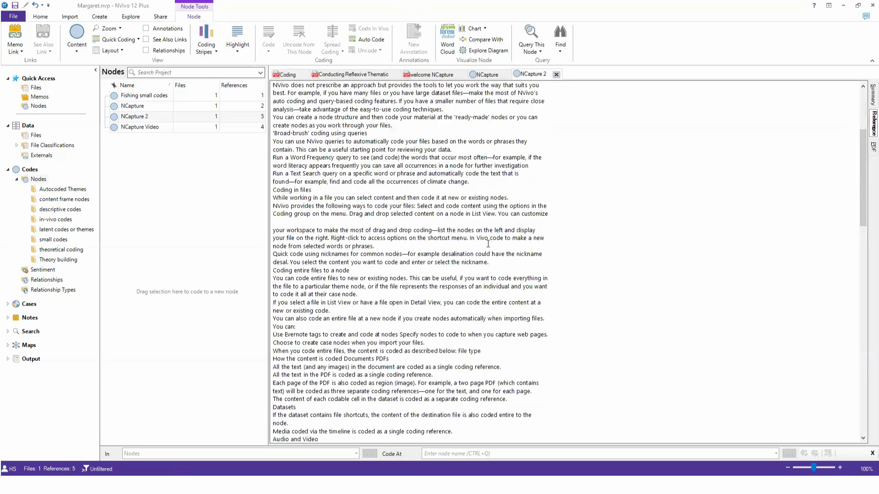
scroll(488, 244, up, 12)
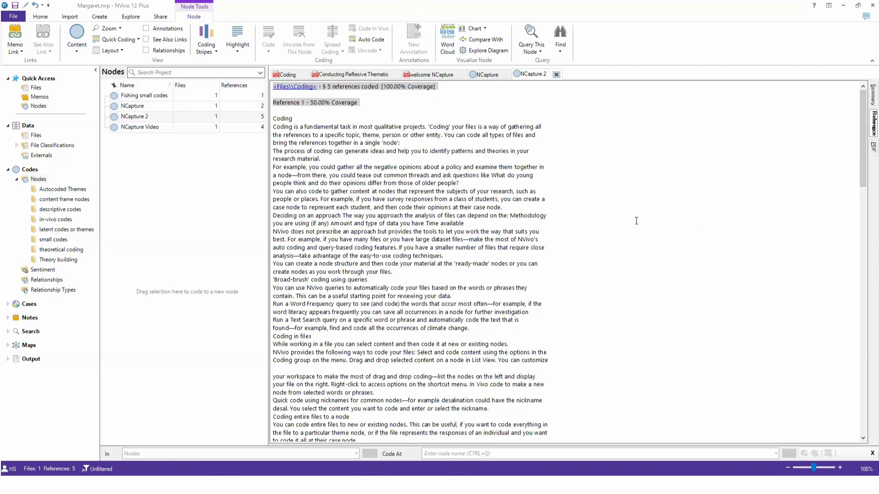
click(871, 150)
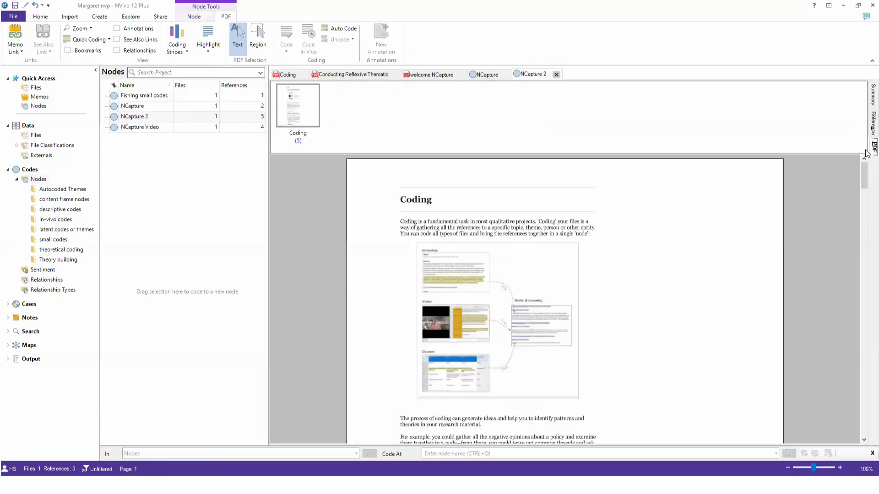
scroll(597, 250, down, 5)
scroll(597, 250, down, 5)
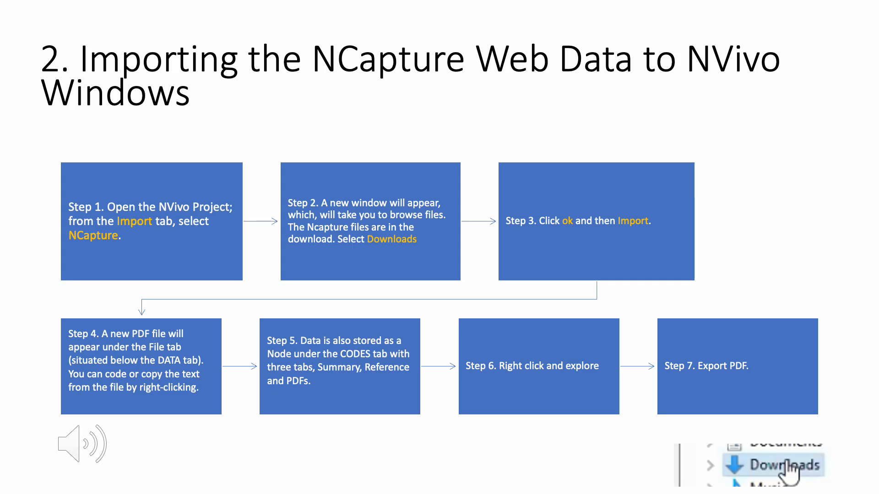